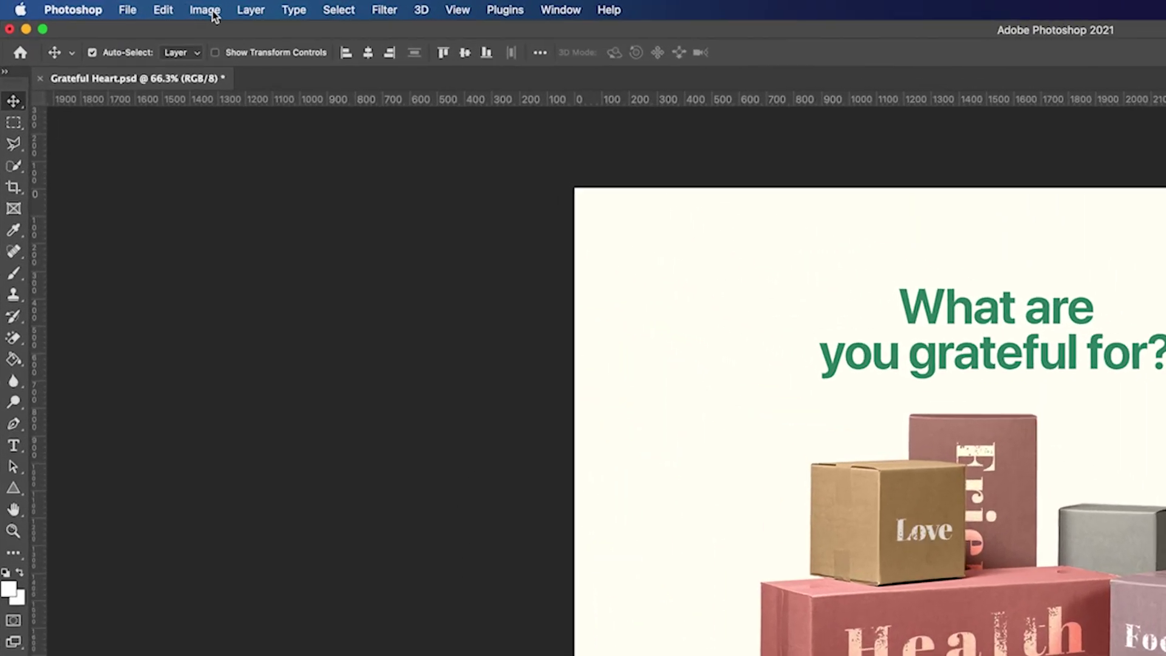
- Open the Image menu for the square Grateful Heart poster
click(212, 12)
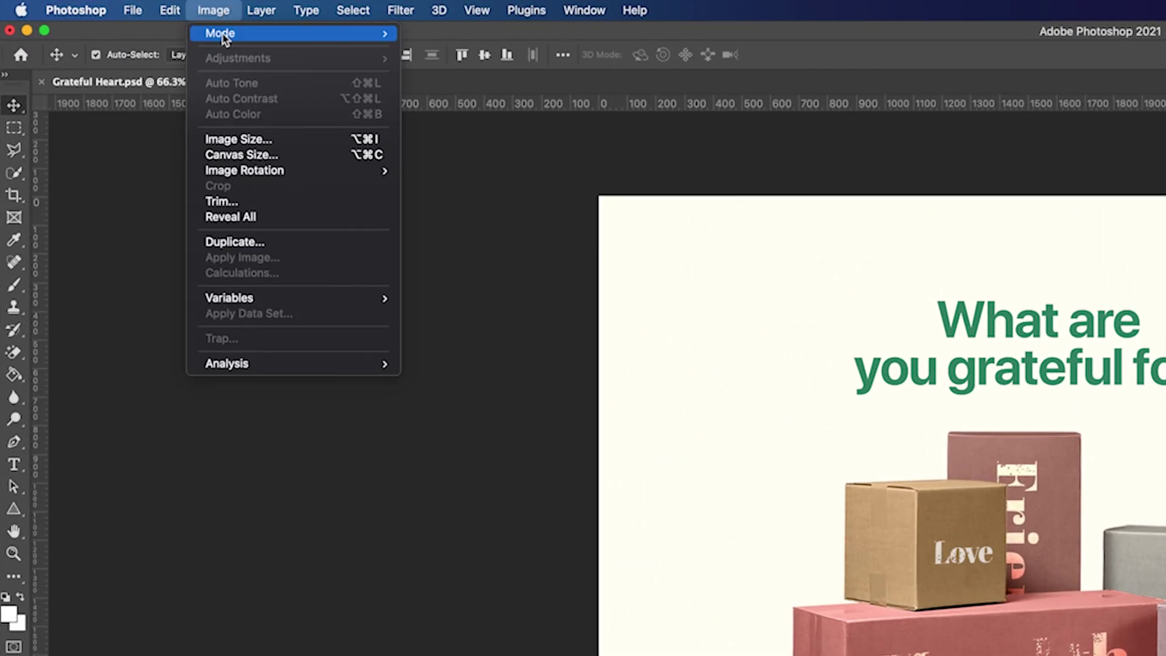
- Resize the poster to 10 × 10 inches at 600 ppi (6000 × 6000 px), proportions linked
click(245, 135)
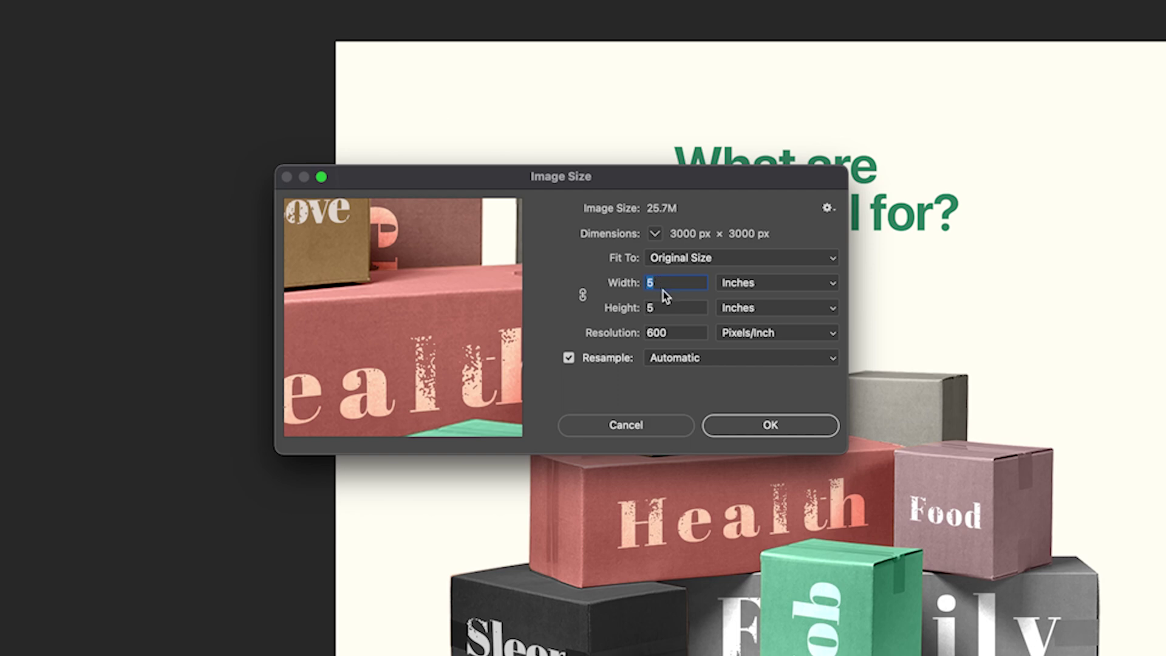
text(1)
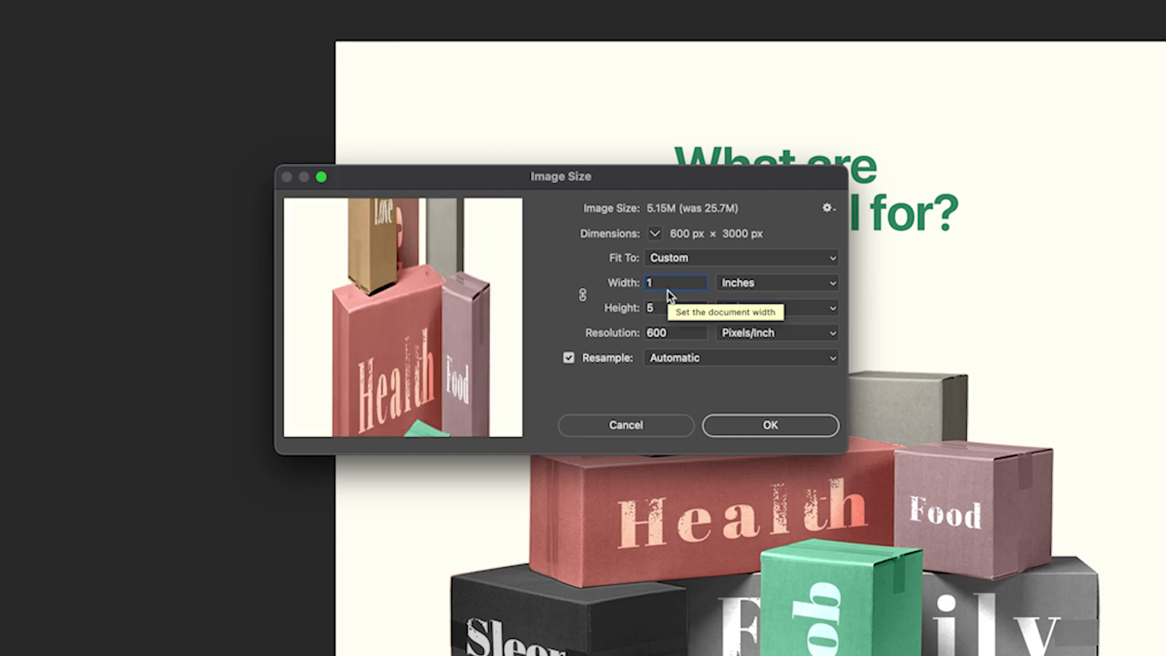
text(0)
drag(666, 304, 650, 308)
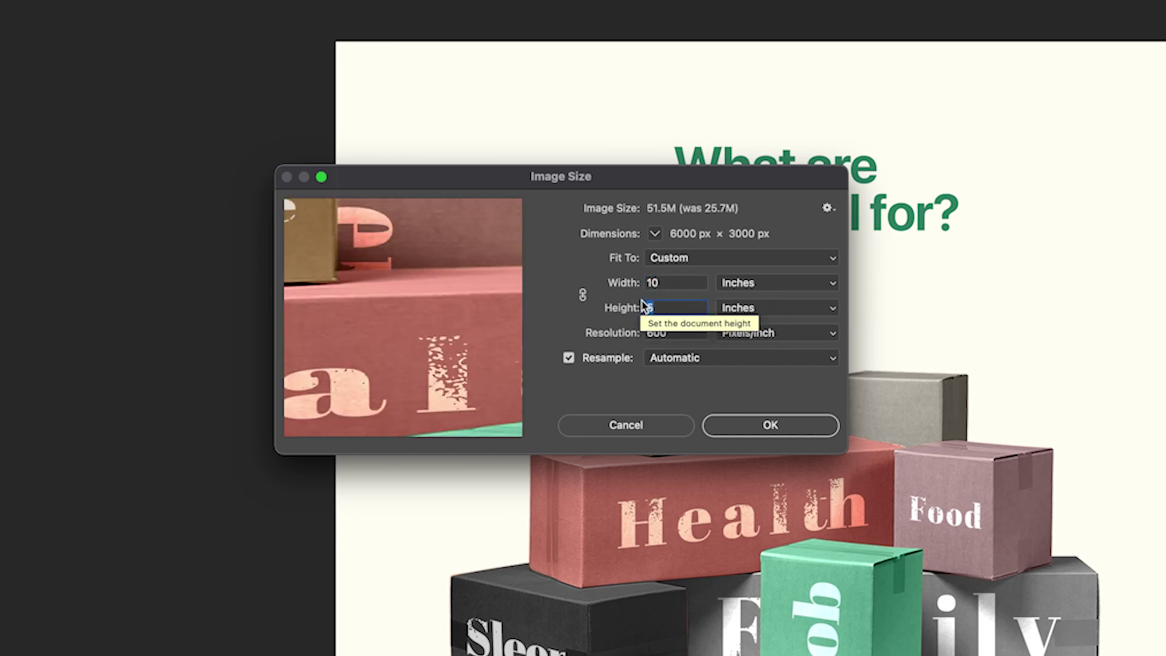
text(10)
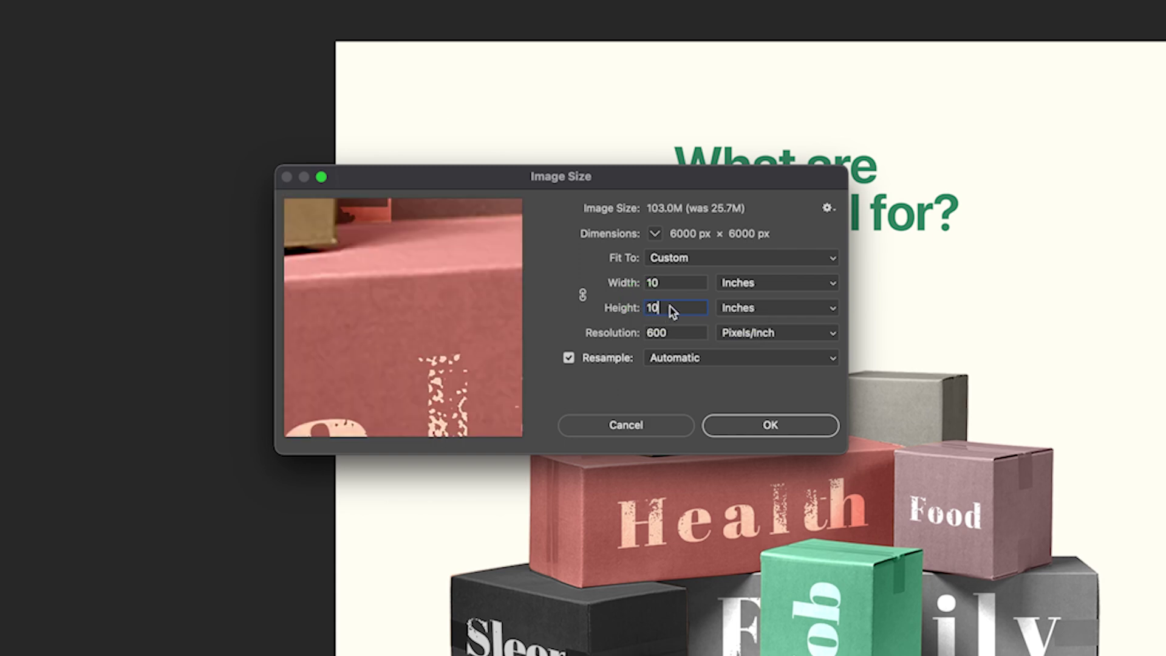
drag(617, 320, 599, 317)
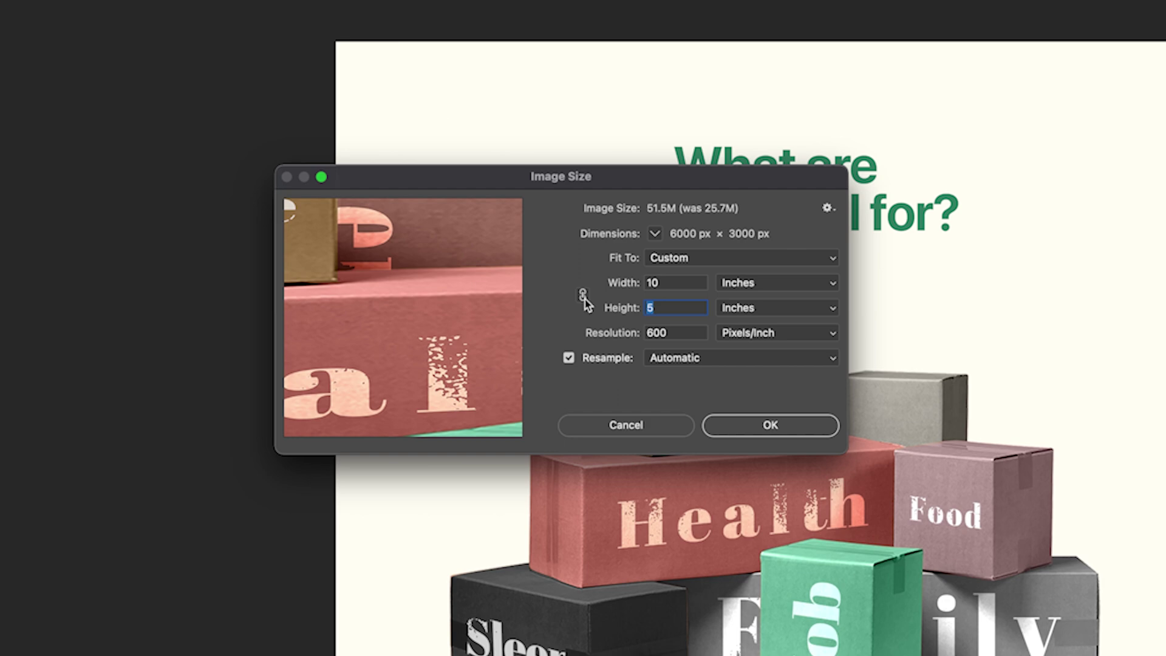
click(583, 297)
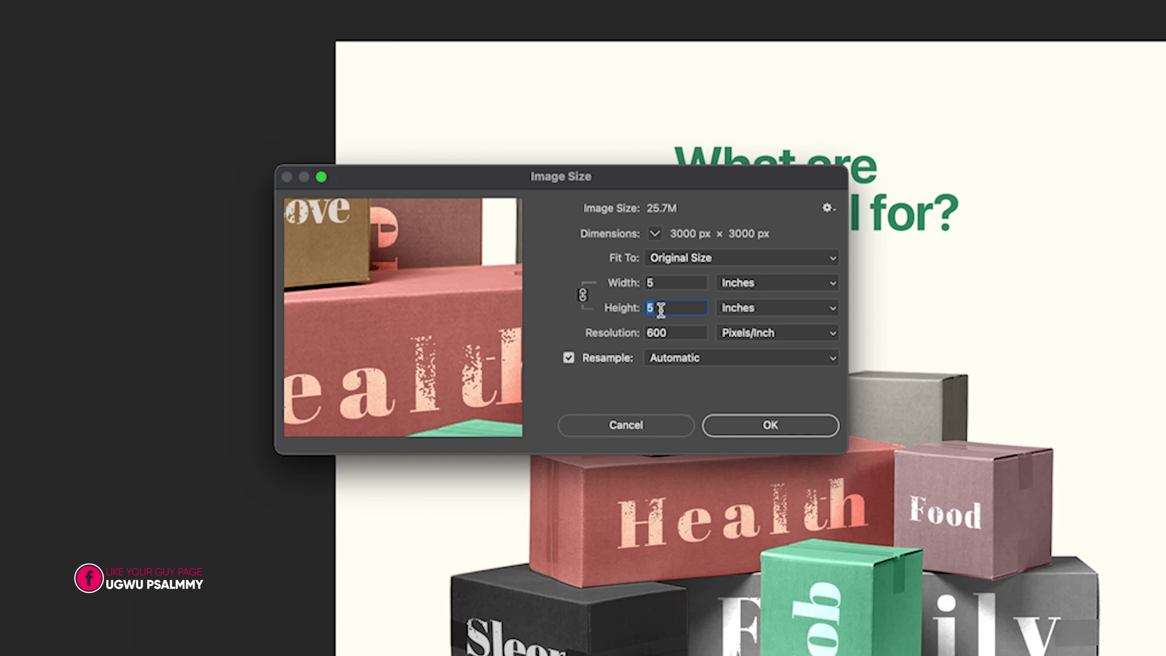
double_click(662, 282)
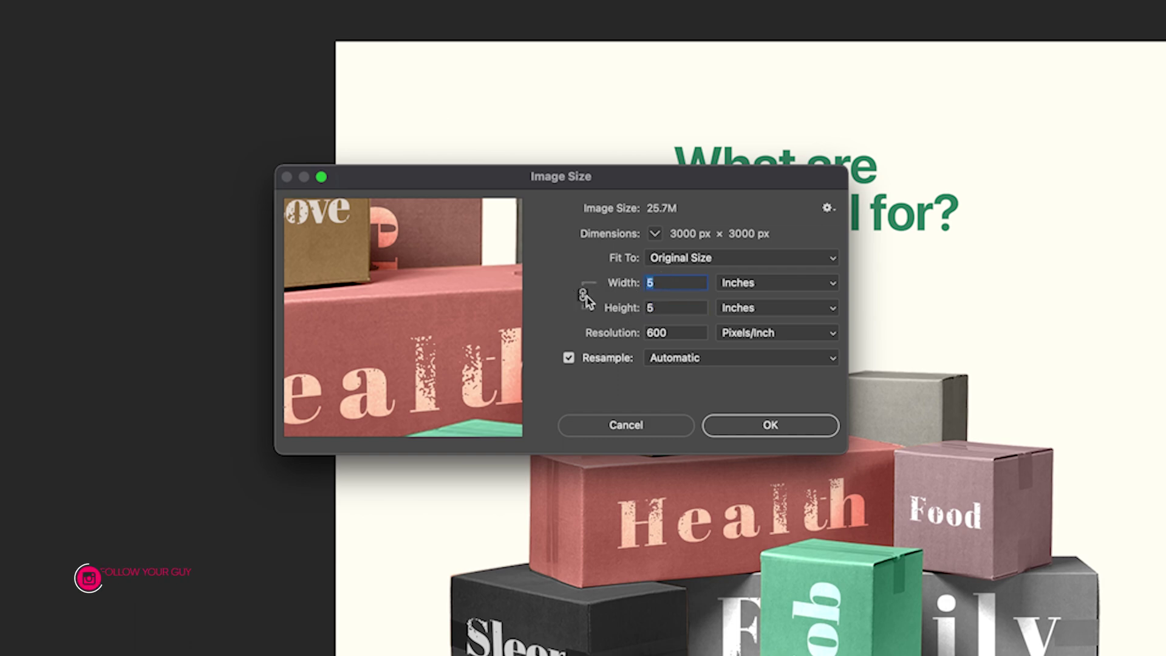
text(1)
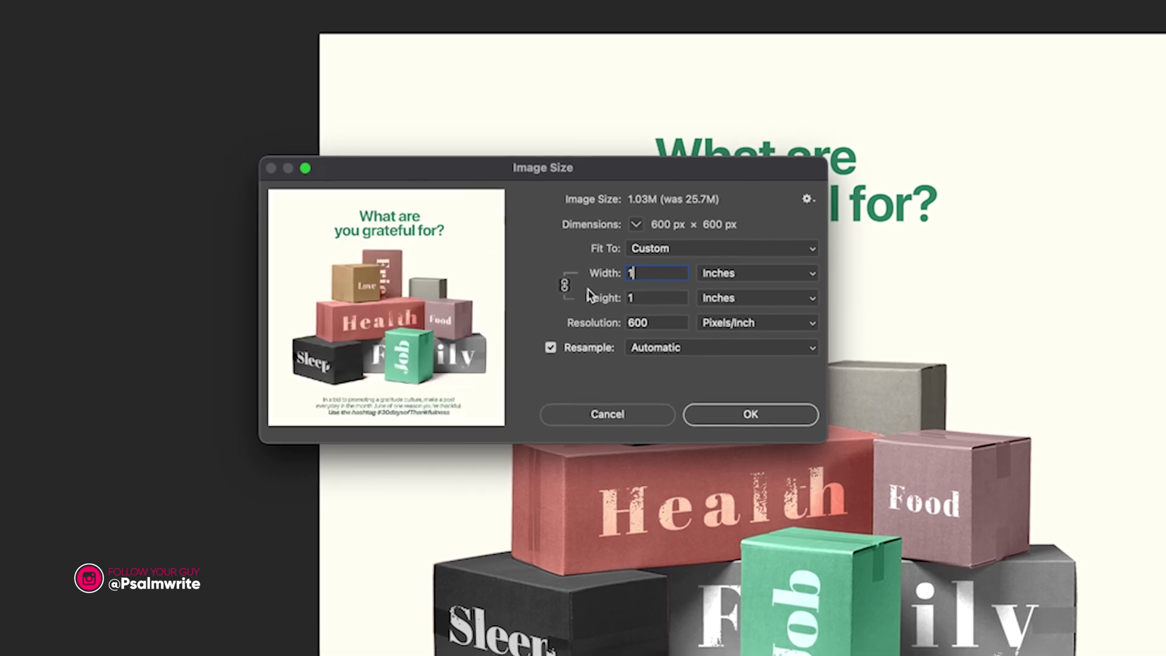
text(0)
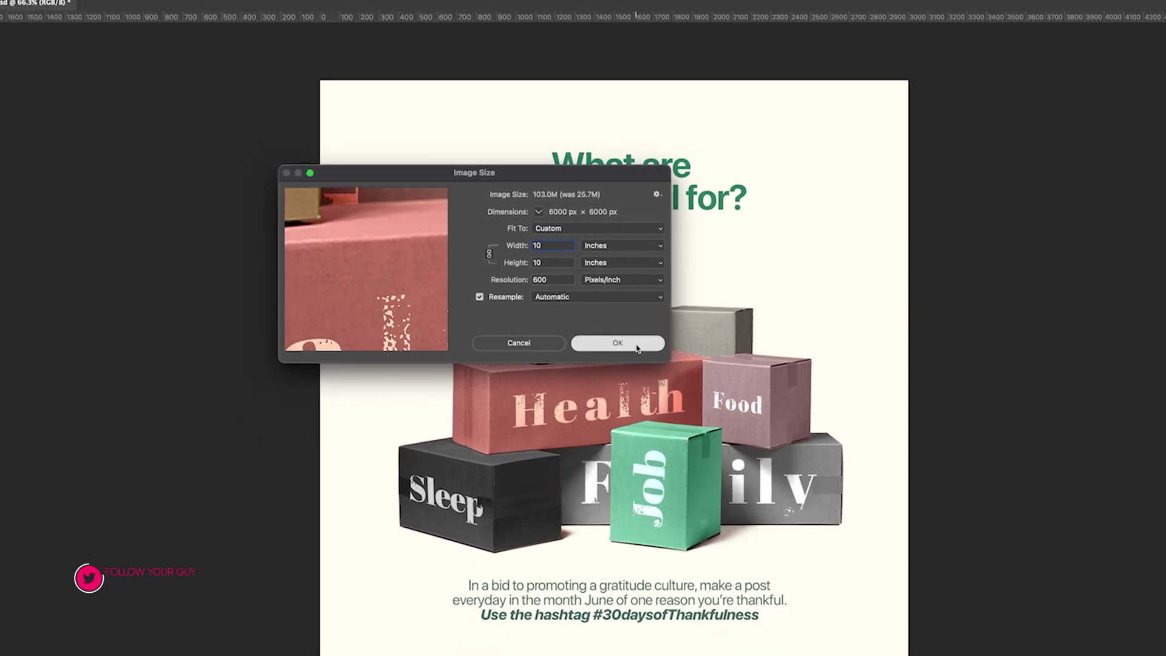
click(637, 349)
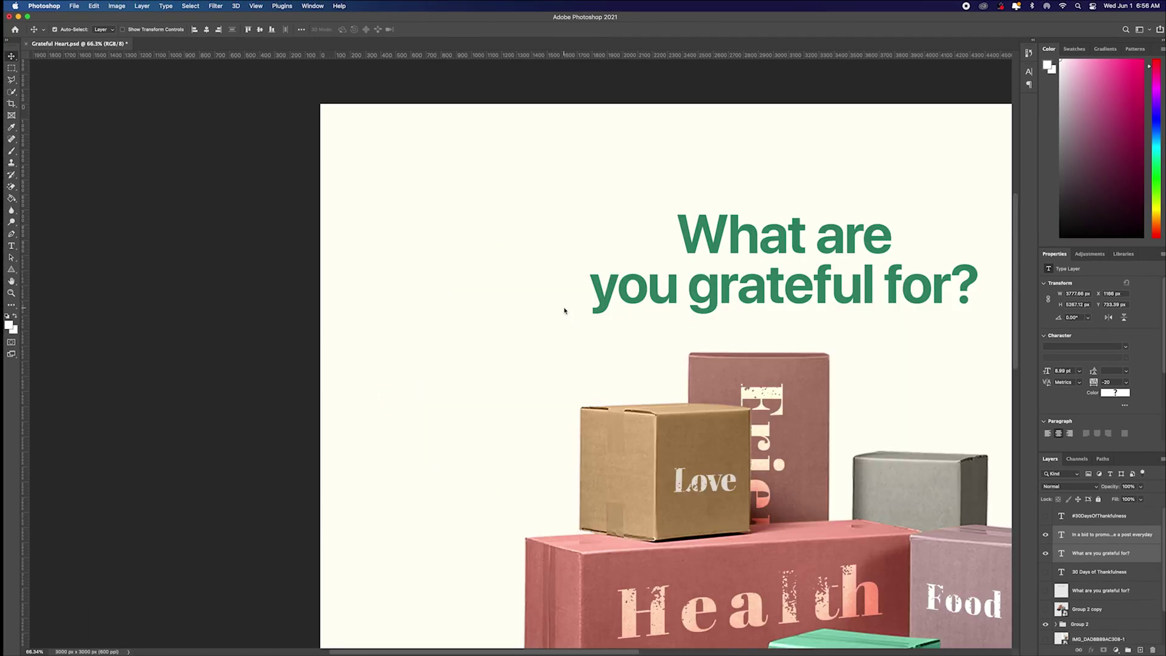
scroll(614, 440, down, 5)
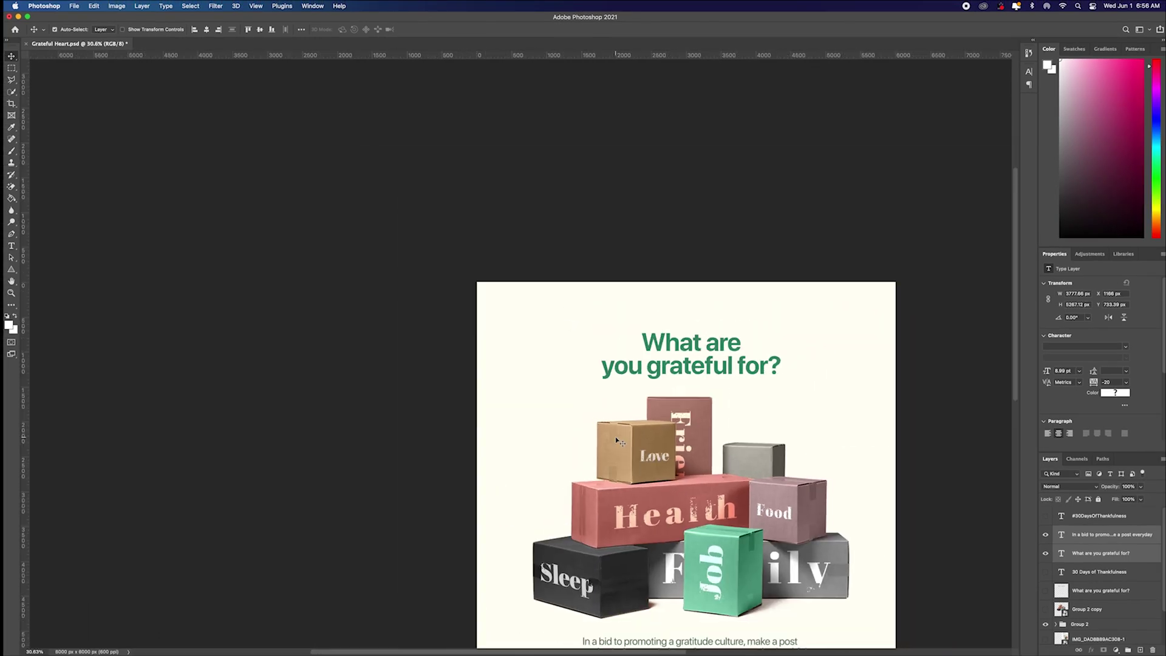
drag(661, 489, 541, 357)
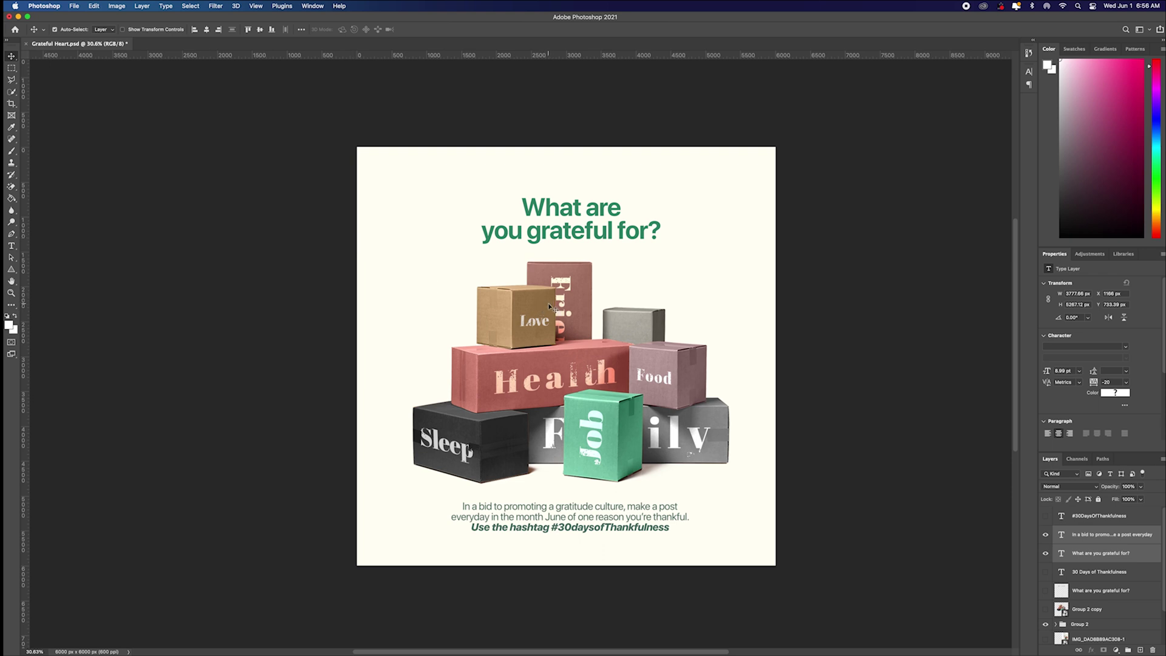
scroll(551, 305, up, 5)
scroll(552, 303, down, 8)
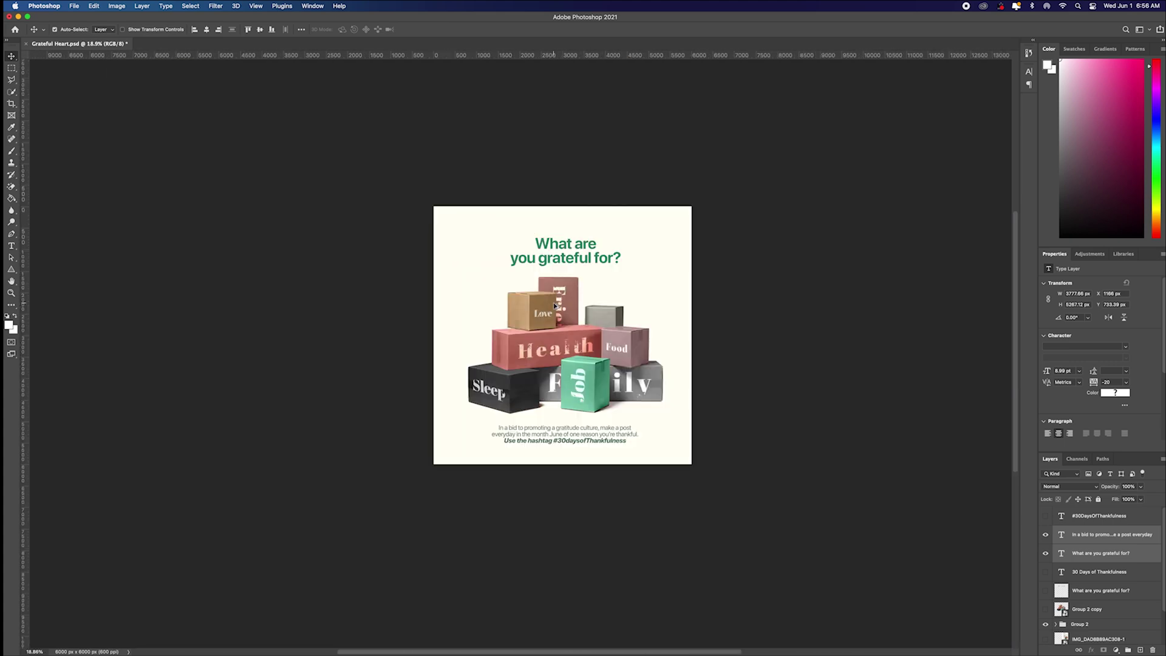
scroll(554, 304, up, 5)
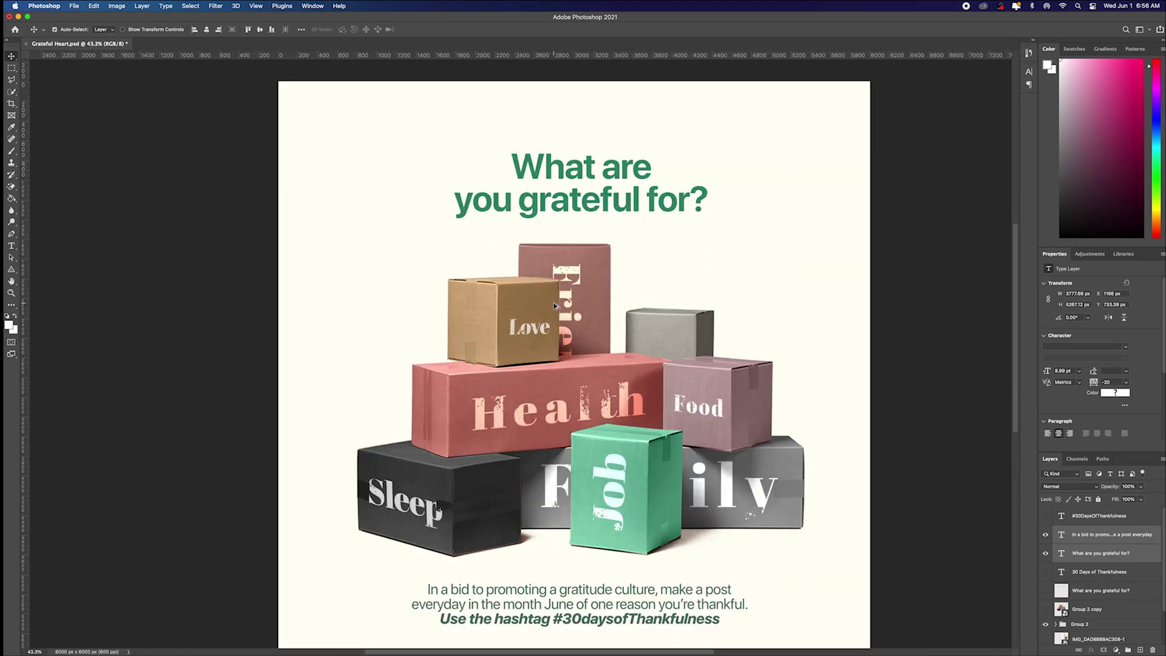
scroll(555, 305, down, 1)
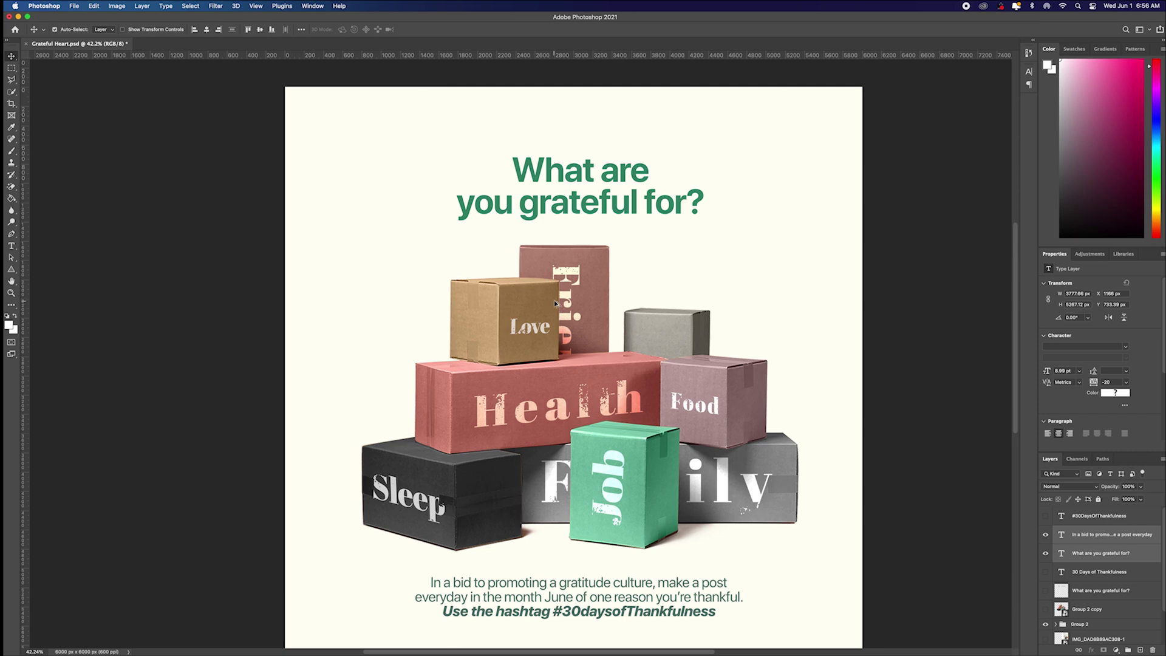
scroll(554, 300, down, 2)
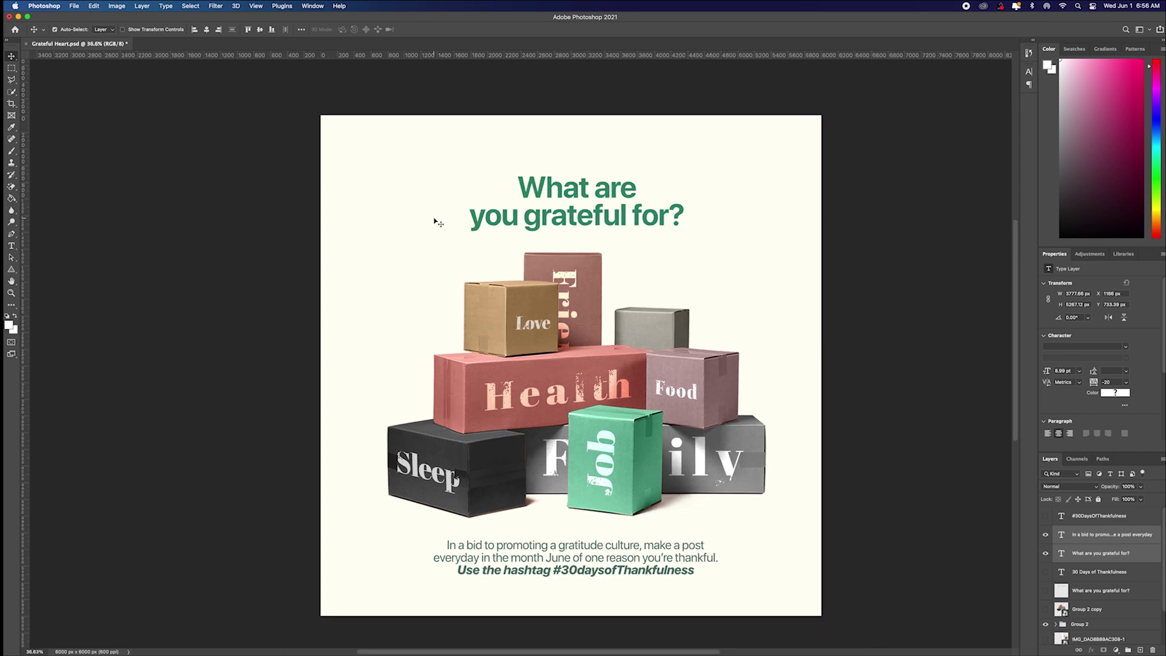
- Resample the poster to 20 × 10 inches with proportions unlinked, giving 12000 × 6000 px
click(117, 6)
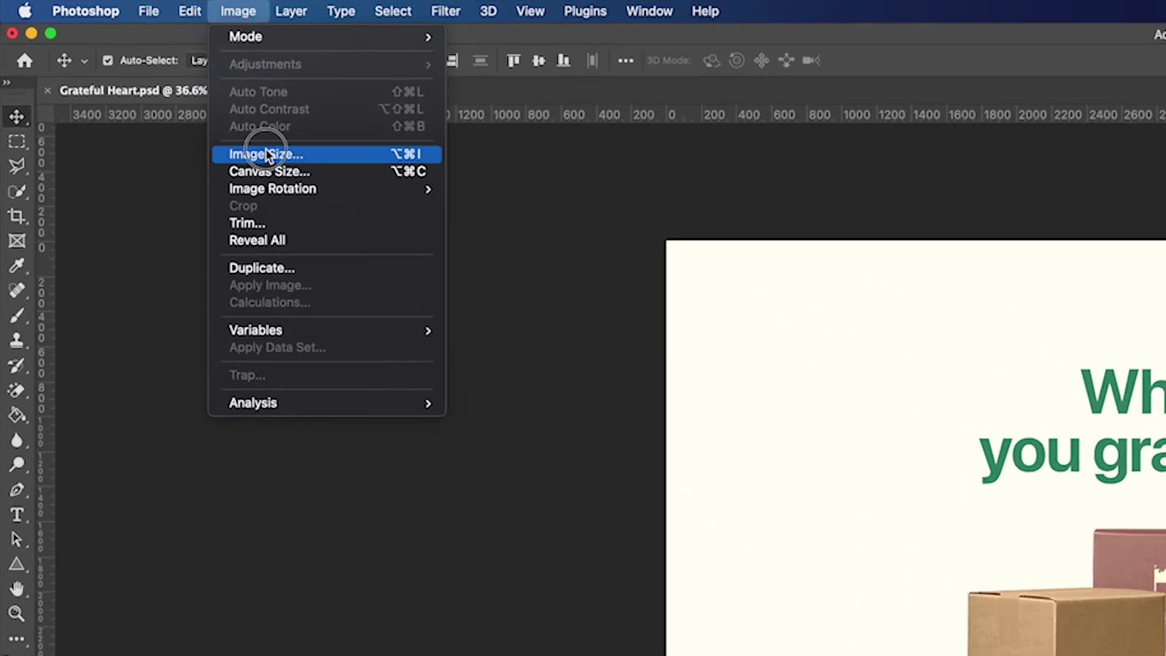
click(265, 154)
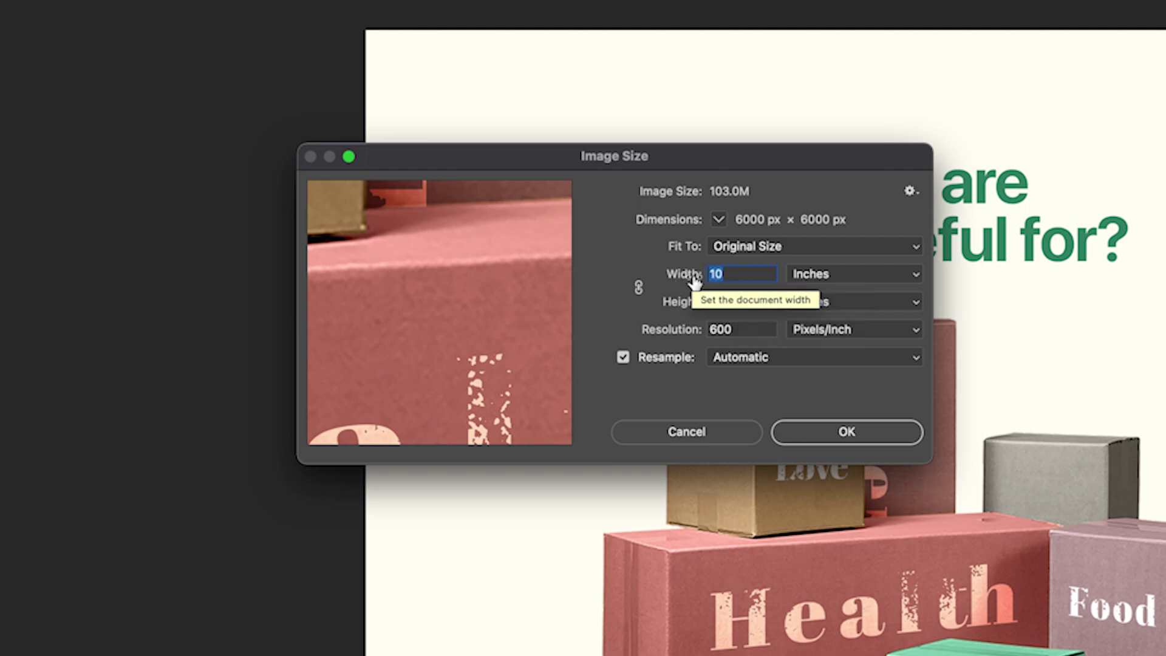
text(20)
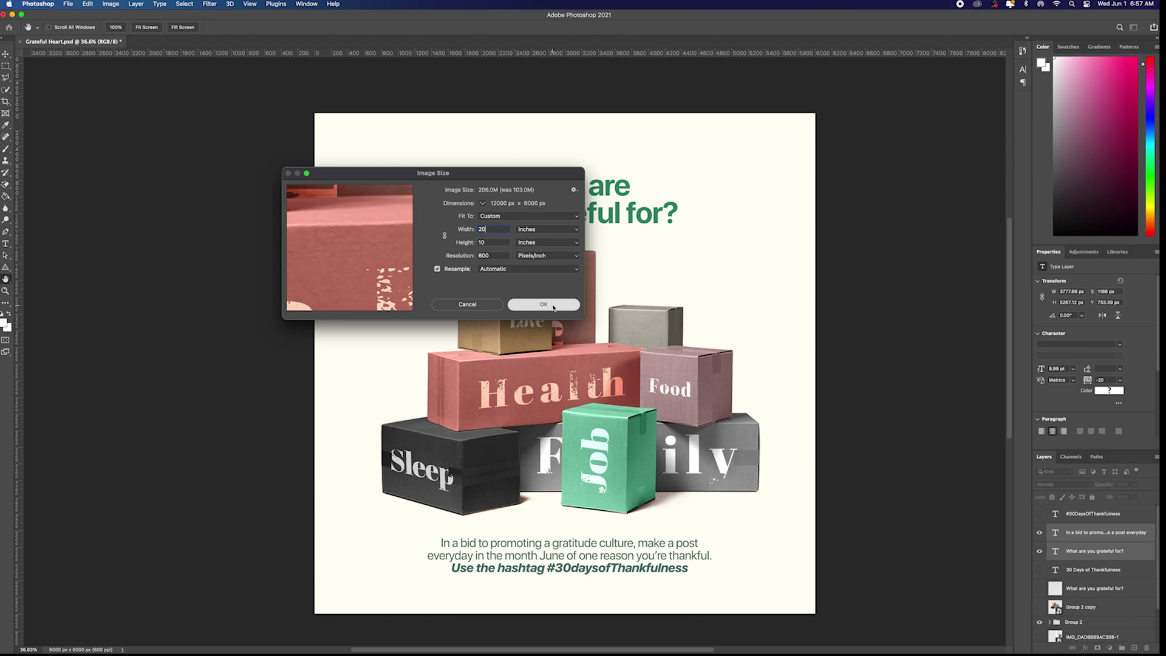
click(553, 308)
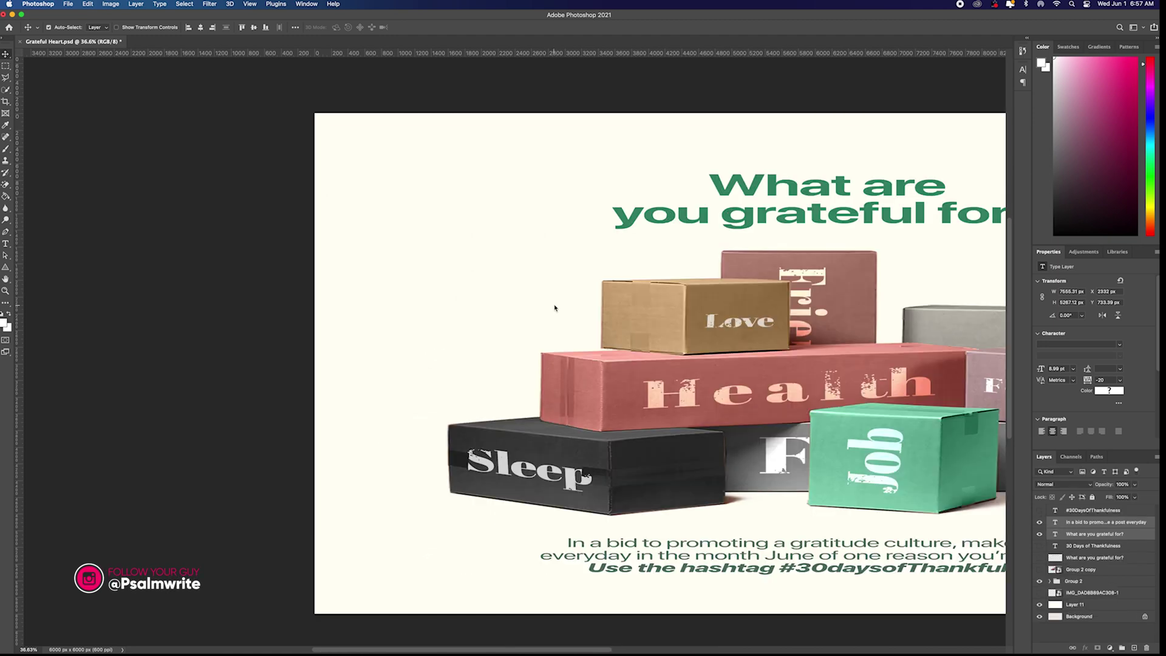
scroll(616, 414, down, 5)
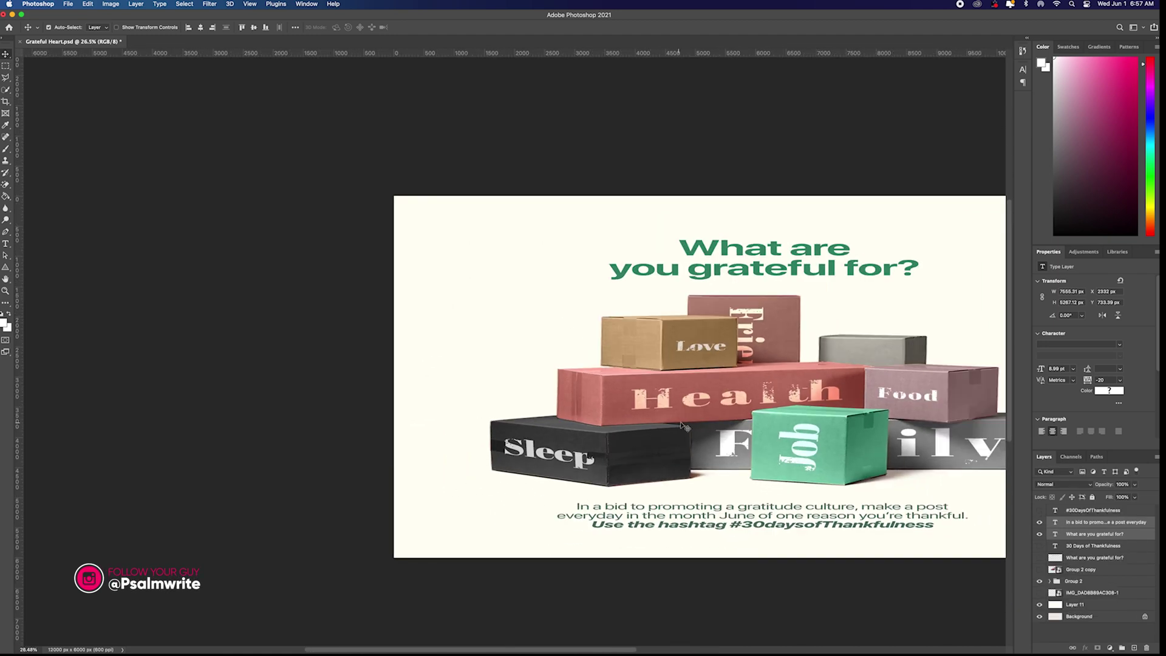
drag(680, 422, 448, 415)
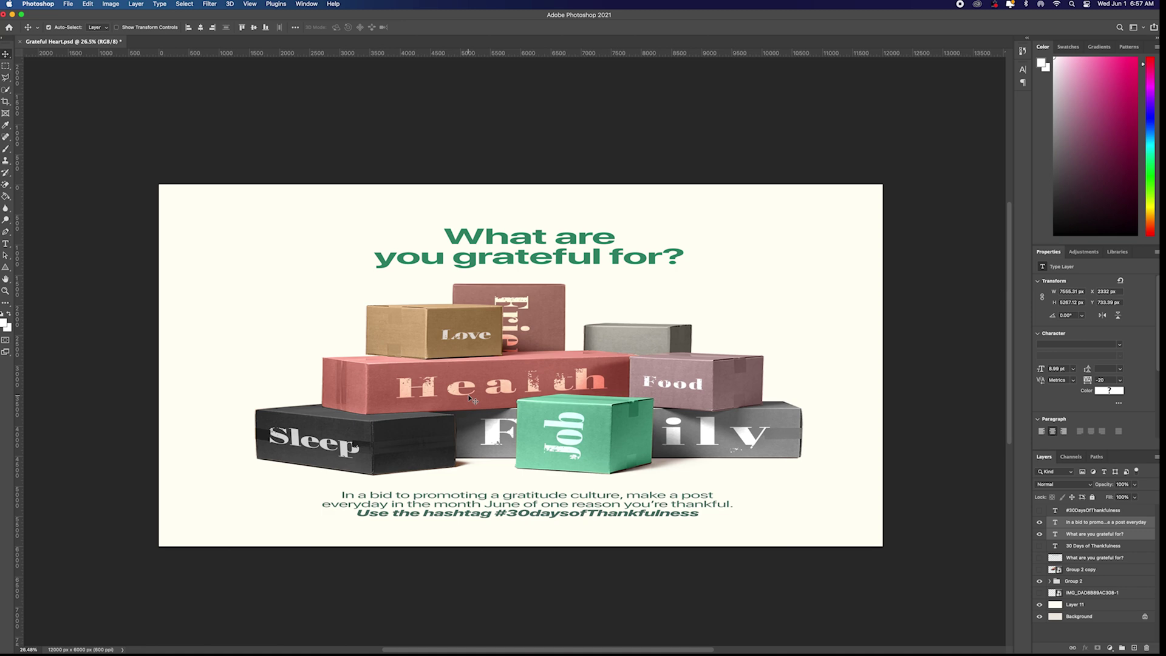
- Create a blank white Untitled-1 document at 20 × 10 inches and 300 ppi
key(super+n)
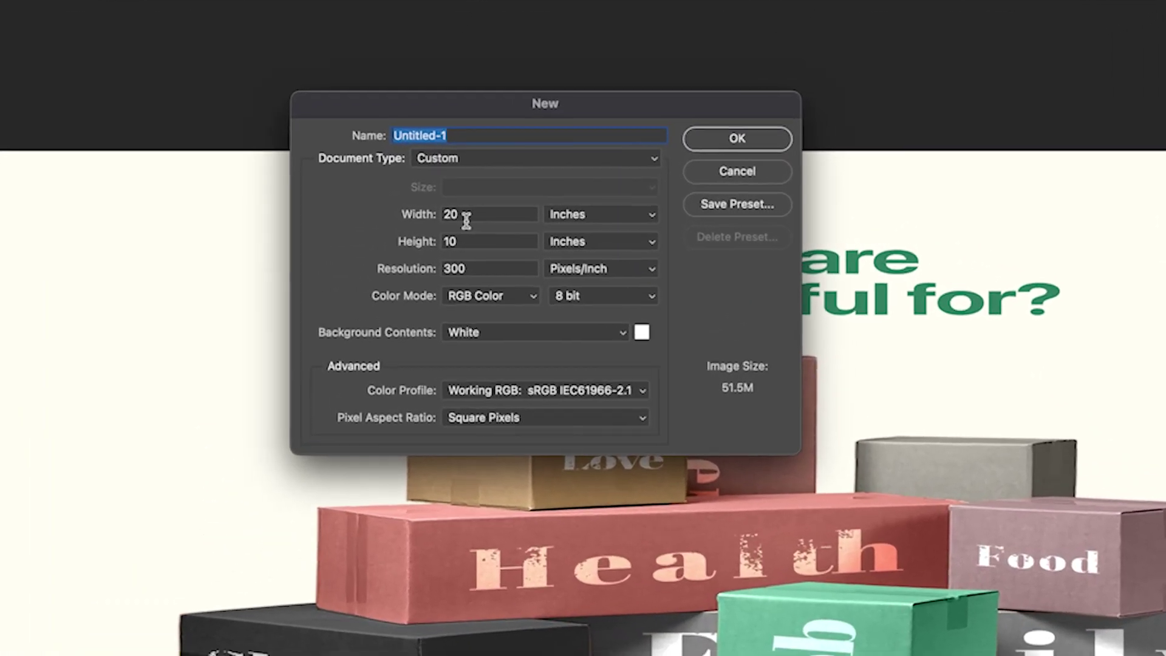
click(464, 216)
click(470, 240)
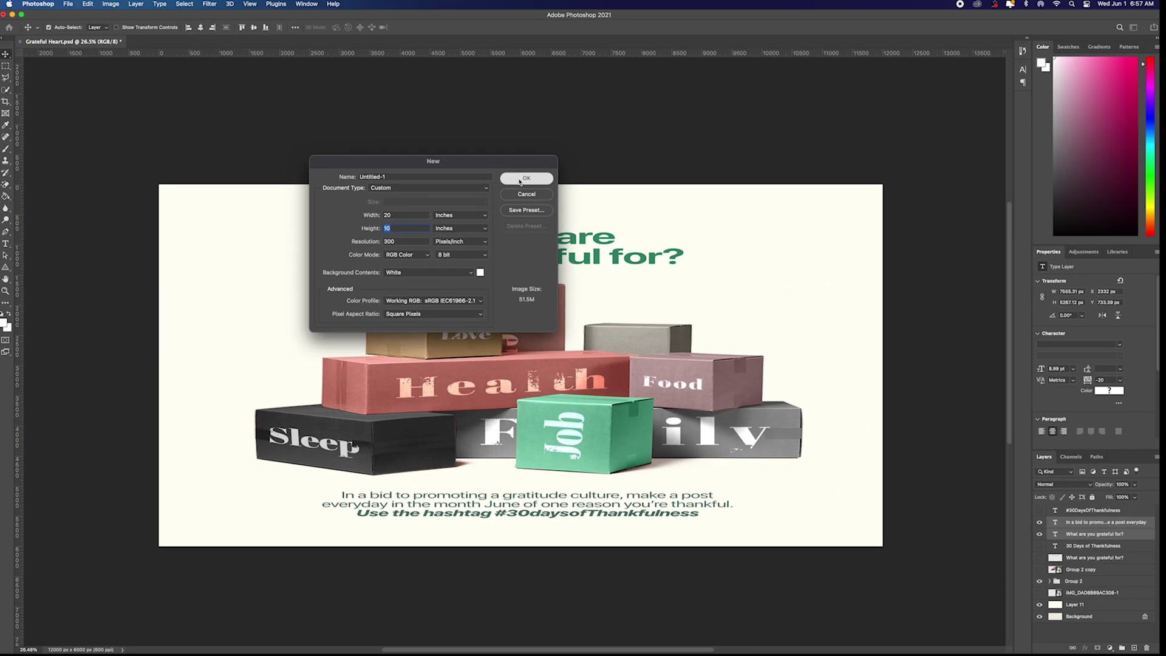
click(760, 135)
scroll(504, 353, down, 2)
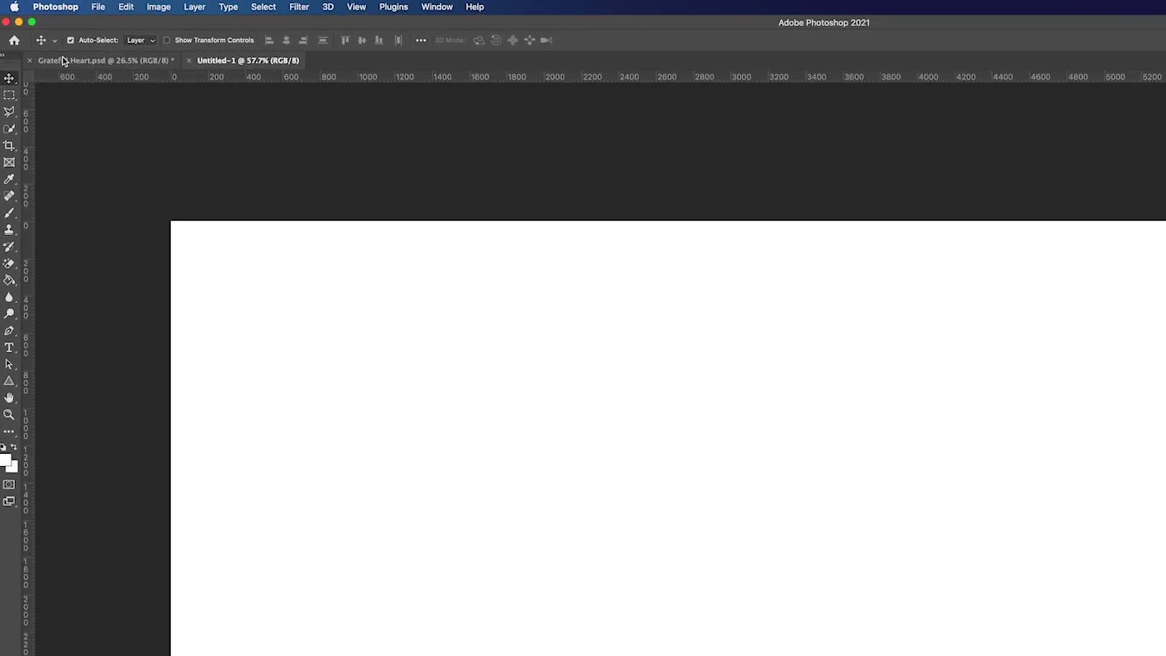
- Return to Grateful Heart.psd and undo the stretch, restoring the square poster
click(67, 41)
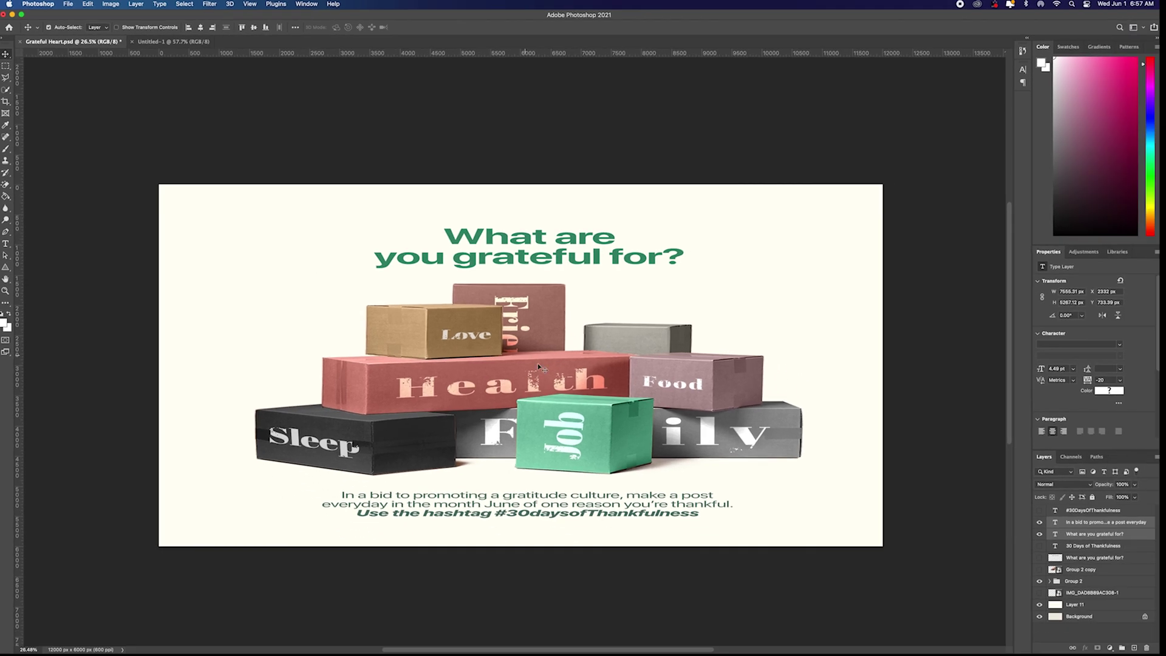
key(super+z)
key(super+z)
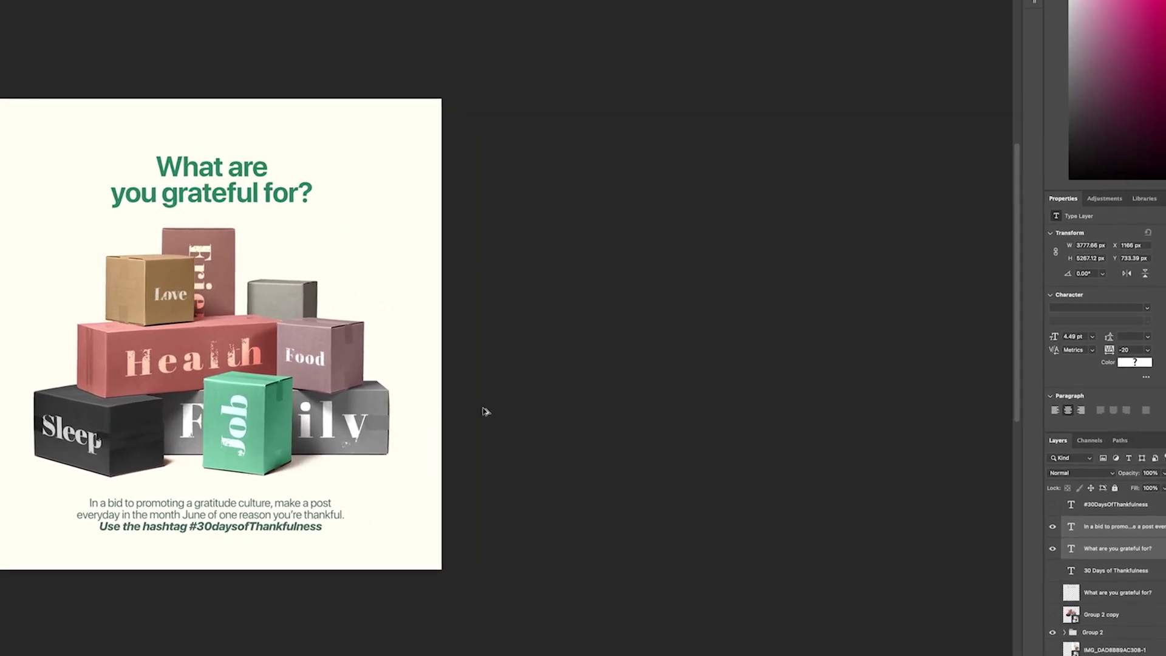
scroll(564, 442, up, 2)
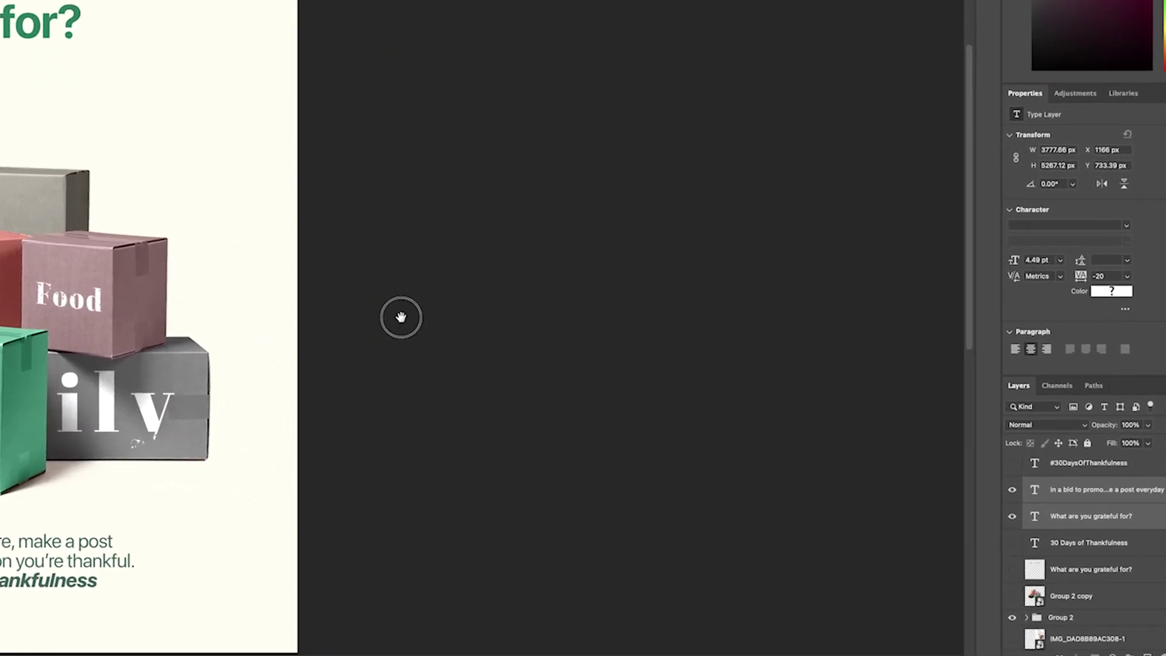
drag(607, 398, 802, 404)
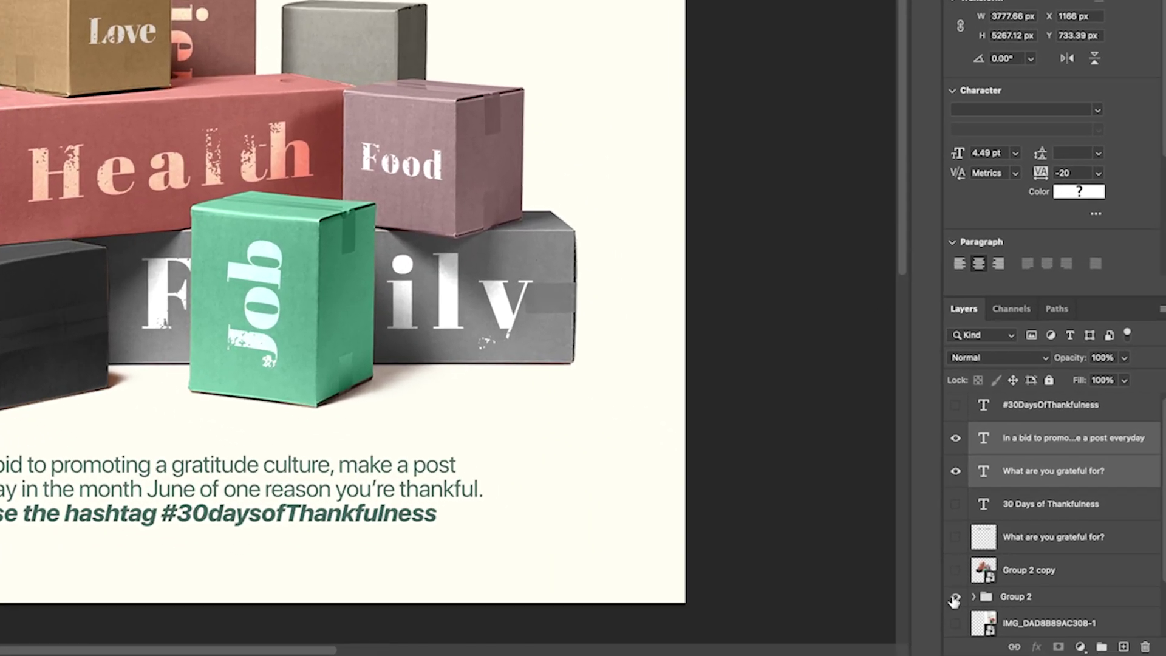
- Make the box stack group visible, briefly toggling the headline and body text layers
click(954, 600)
click(957, 474)
click(953, 441)
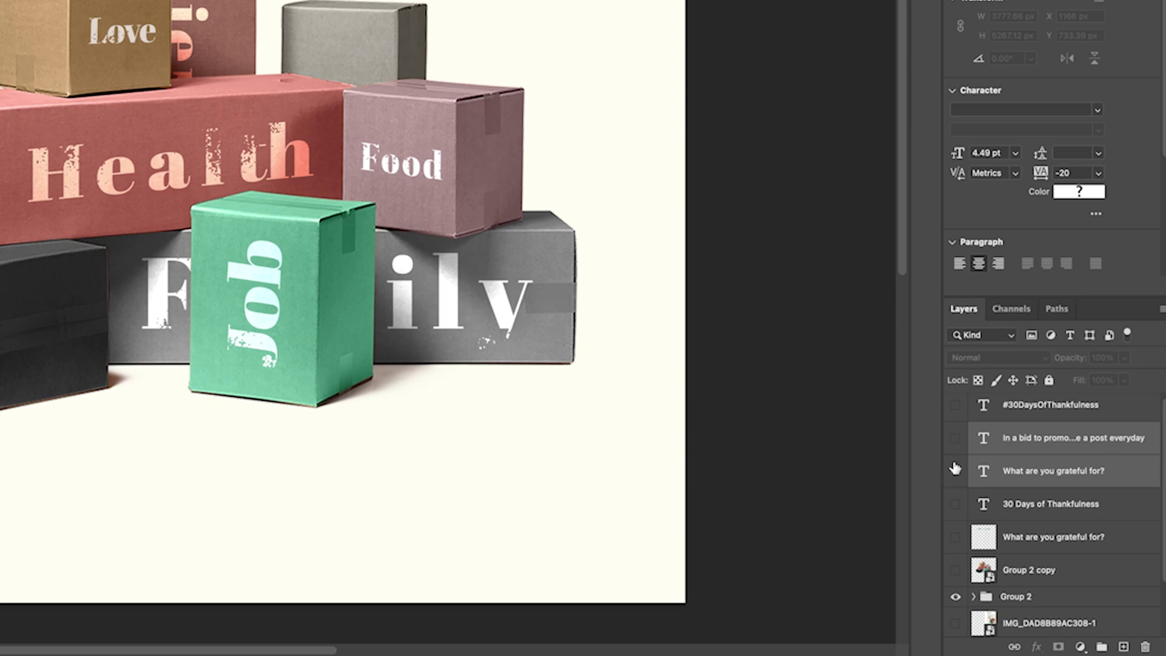
click(955, 470)
click(1015, 506)
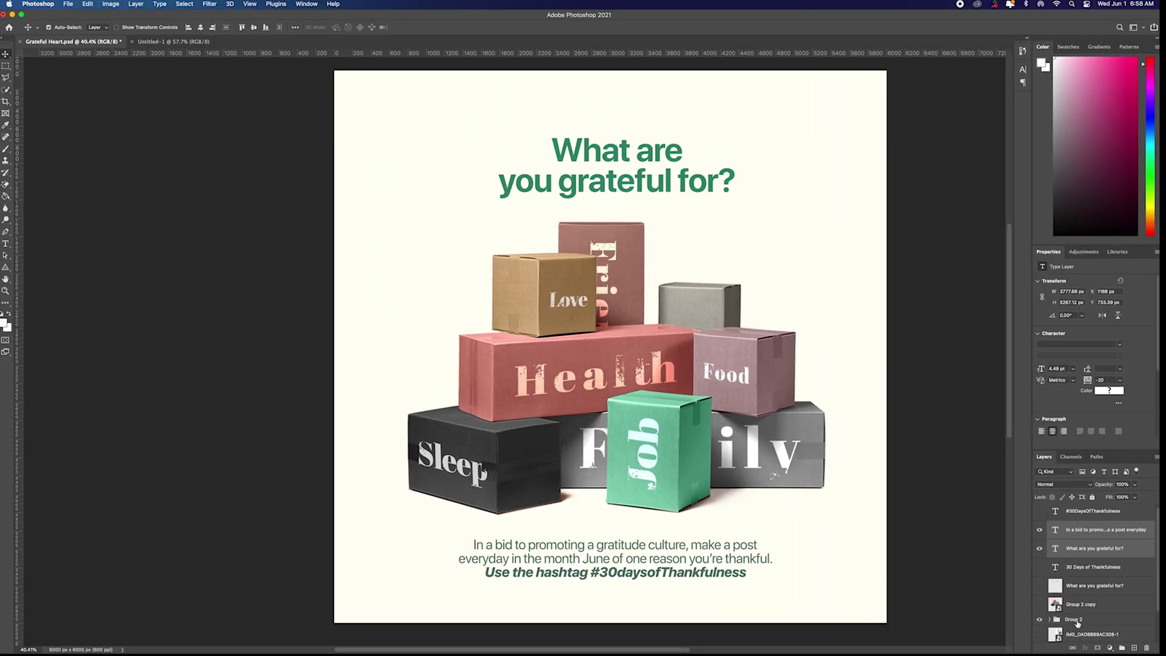
- Drag Group 2, the box stack, into the Untitled-1 landscape document
click(1078, 623)
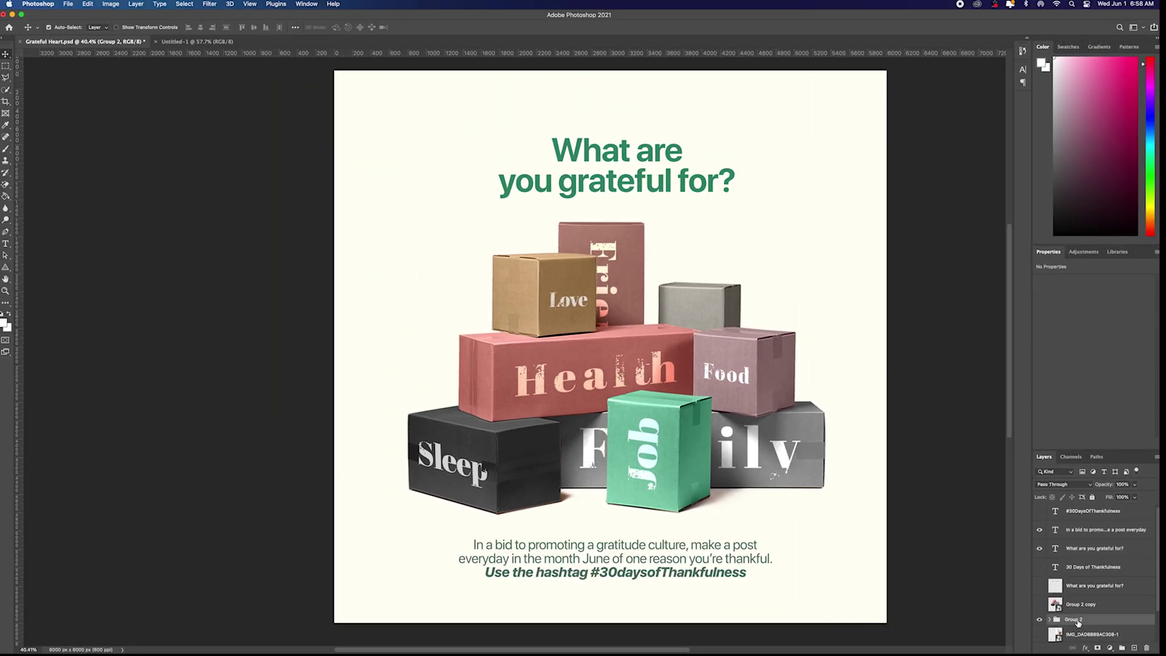
drag(1078, 623, 202, 38)
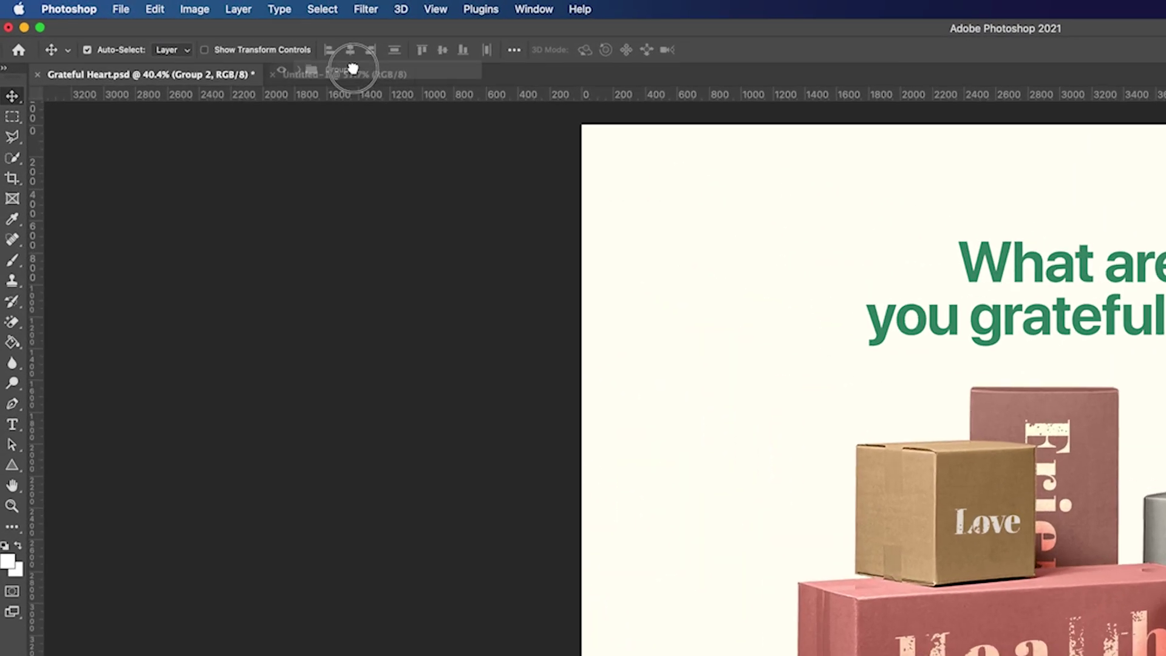
drag(352, 68, 316, 414)
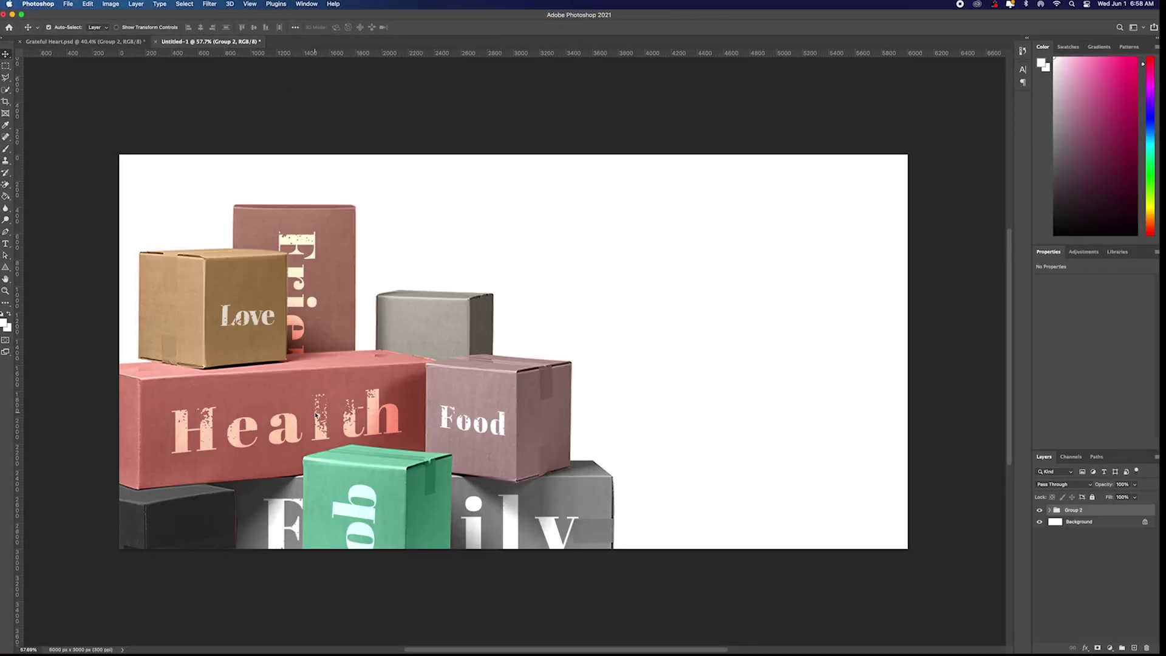
- Scale Group 2 to about 54% on the left of Untitled-1, then return to Grateful Heart.psd
scroll(377, 435, down, 5)
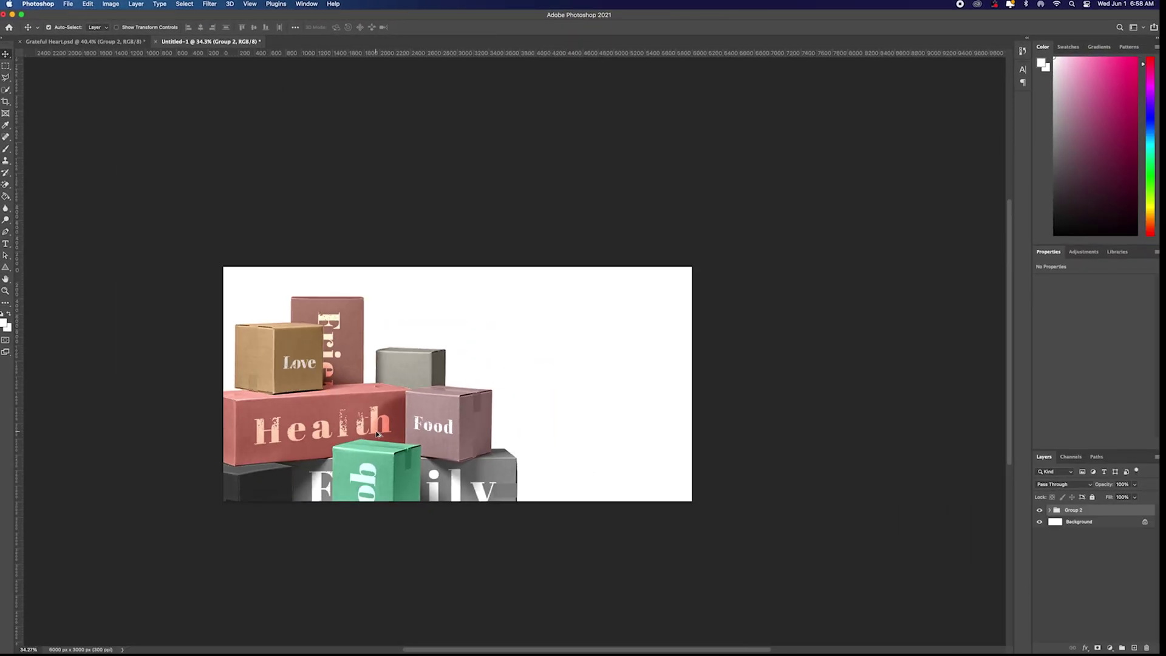
key(super+t)
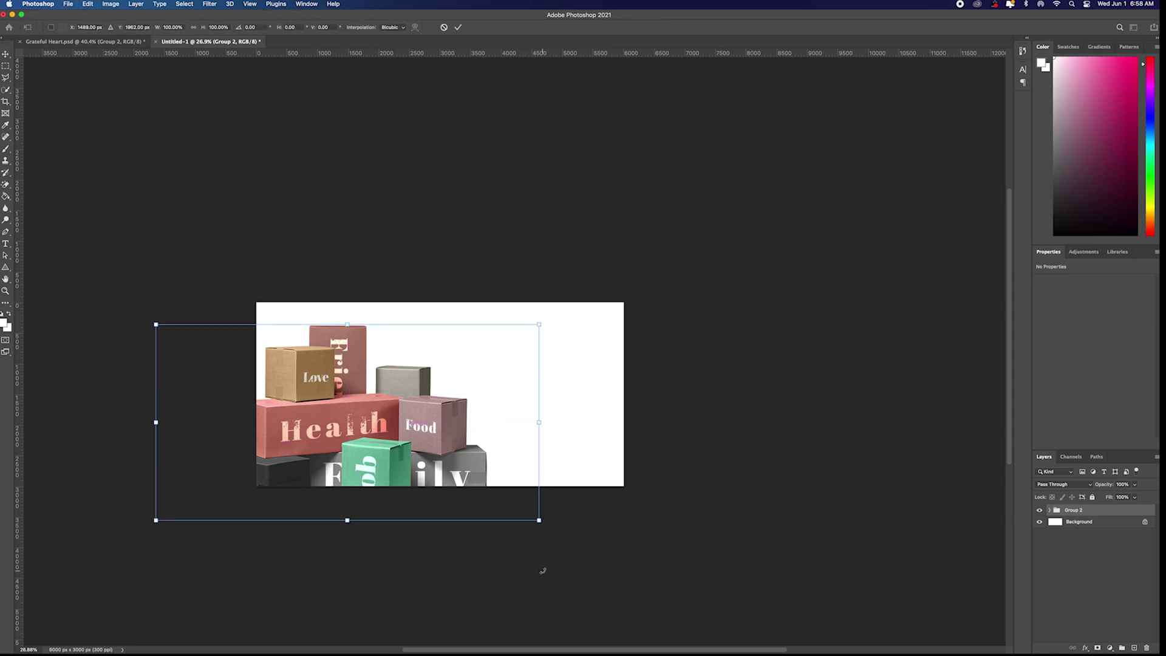
drag(539, 521, 410, 454)
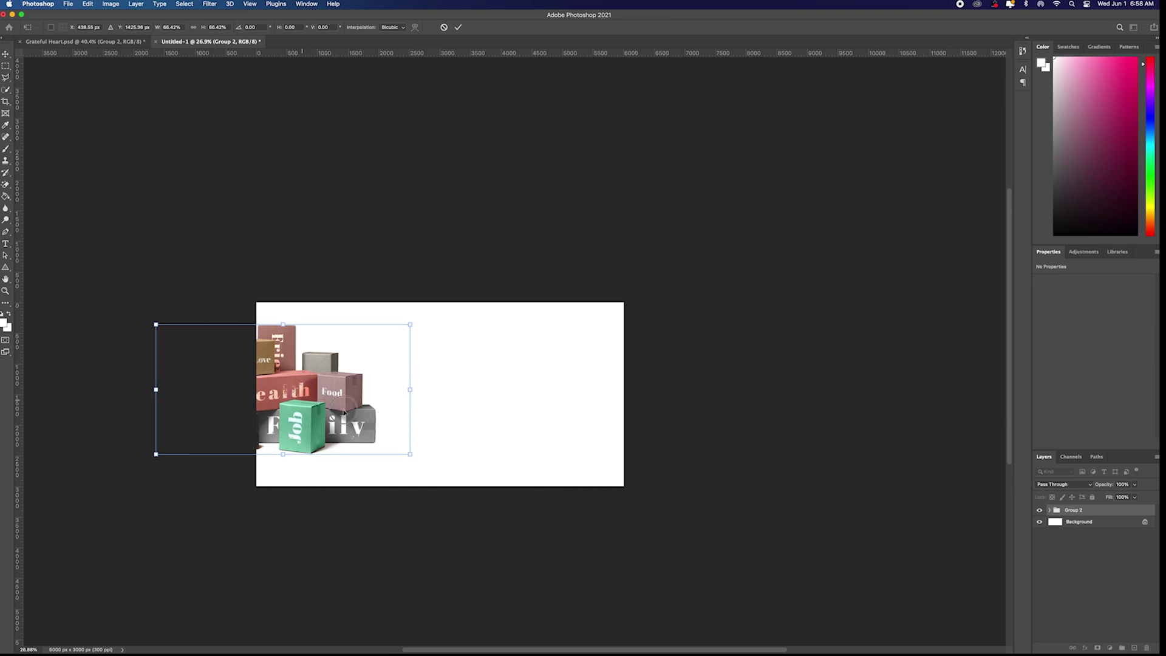
drag(302, 400, 378, 405)
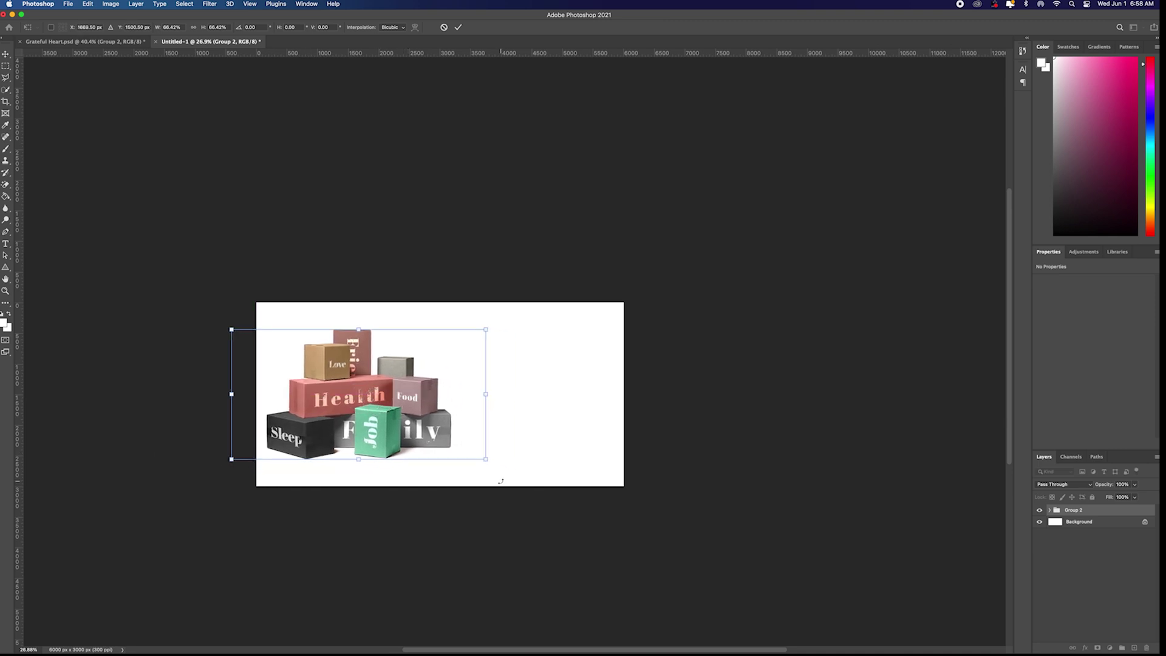
drag(492, 463, 433, 435)
drag(334, 386, 340, 398)
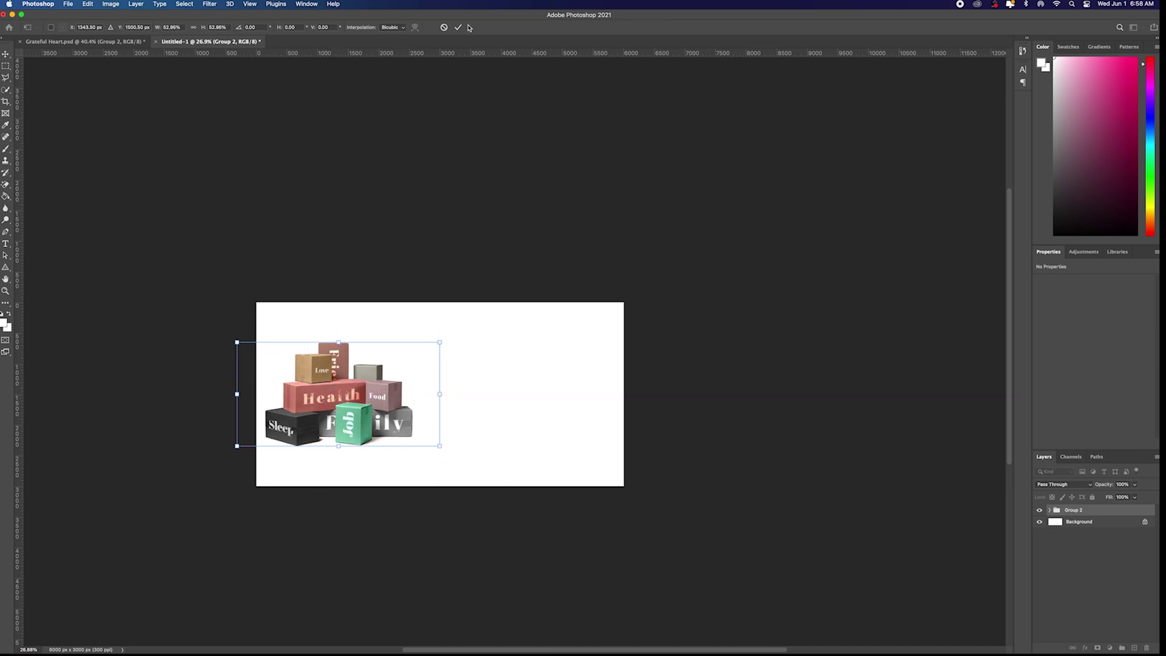
key(Return)
click(34, 42)
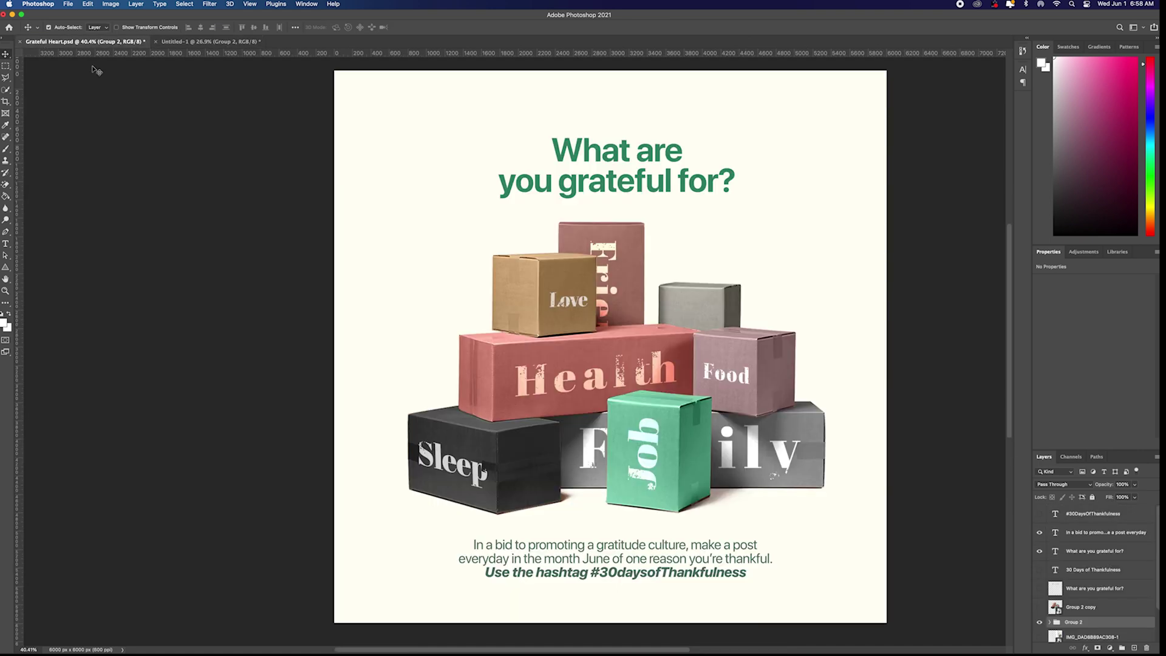
- Drag the headline and body text layers from Grateful Heart.psd into Untitled-1
click(689, 566)
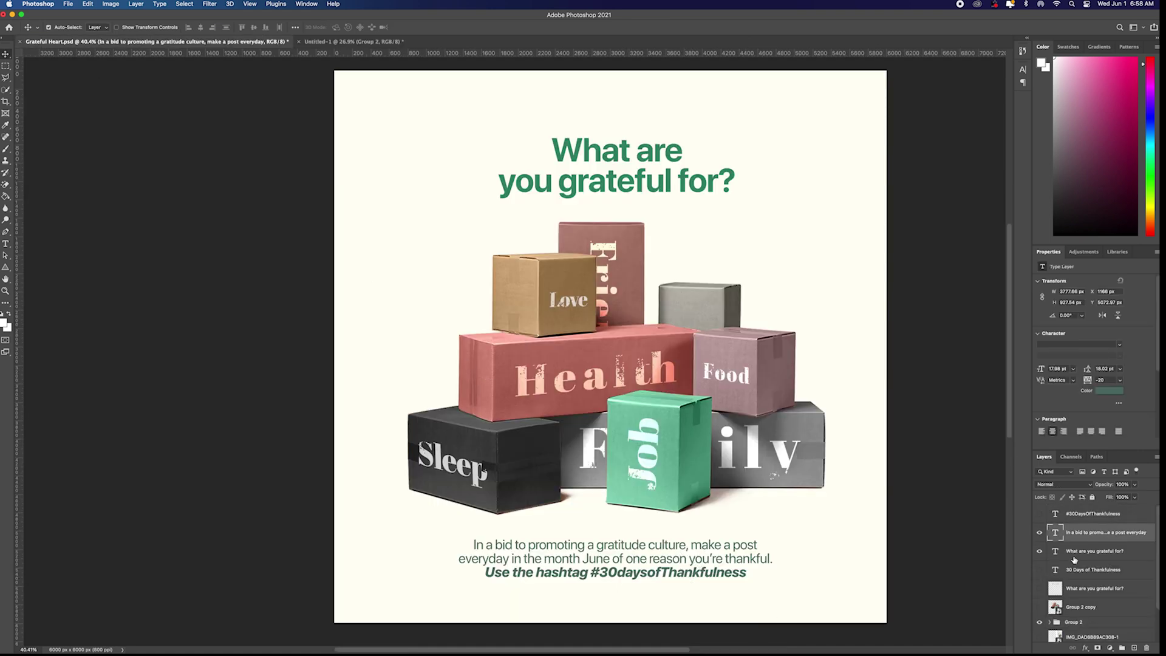
drag(1079, 554, 518, 406)
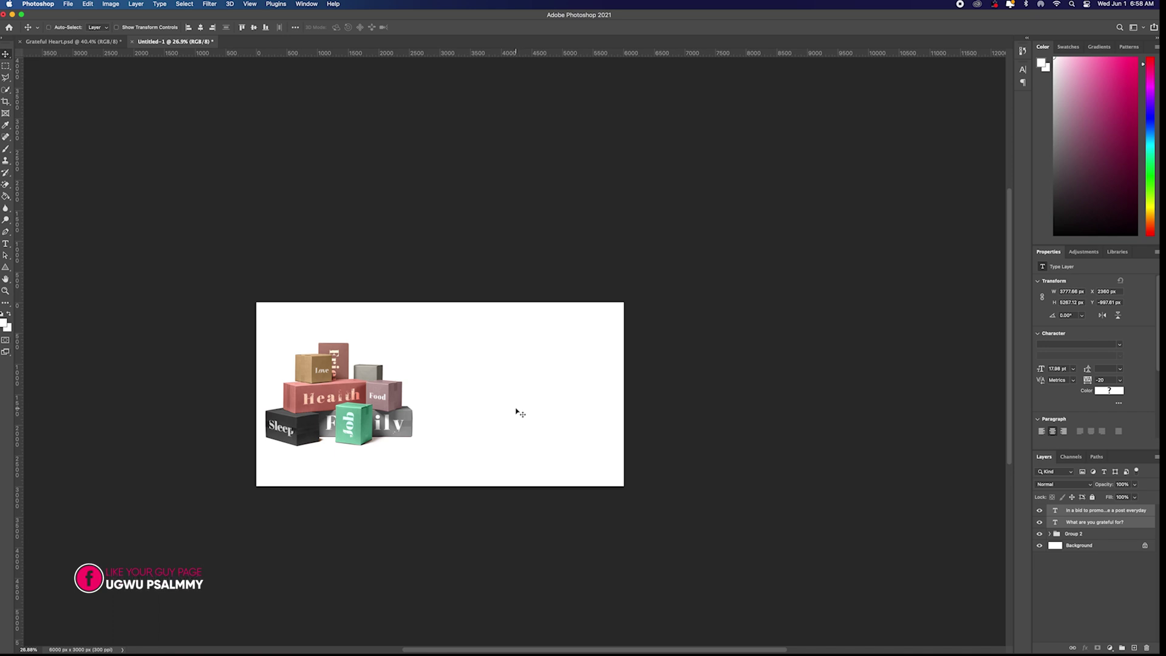
key(super+t)
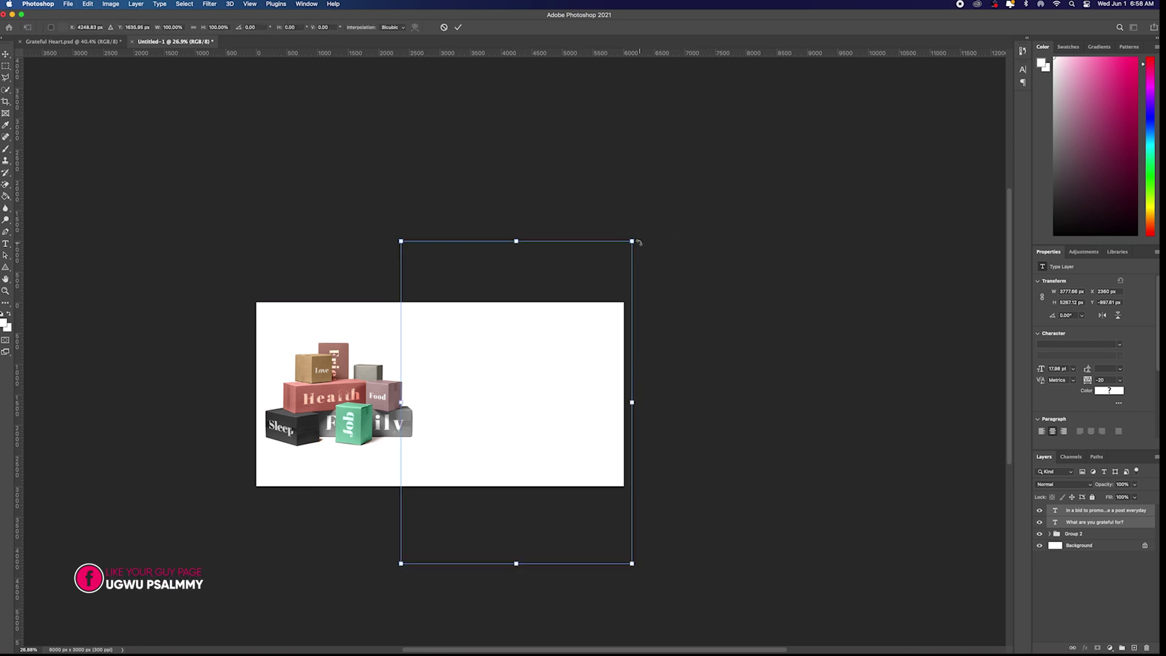
- Scale the headline and body text to about 49% and place them in the right half
drag(634, 241, 458, 372)
drag(447, 465, 516, 379)
scroll(485, 436, down, 2)
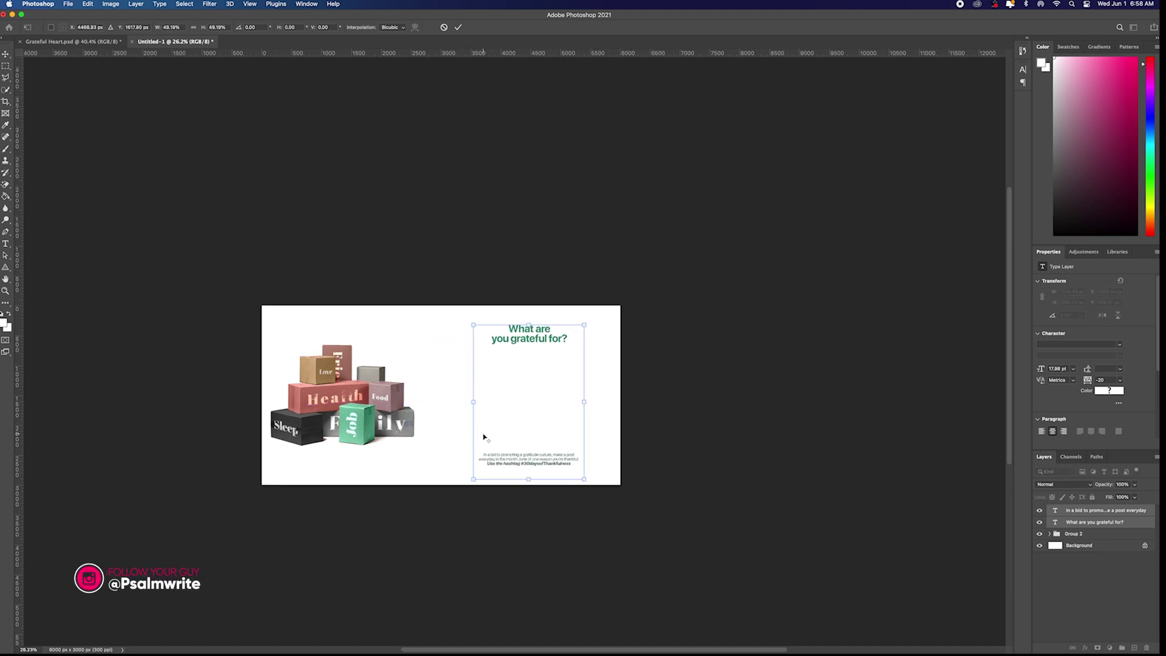
scroll(484, 436, up, 5)
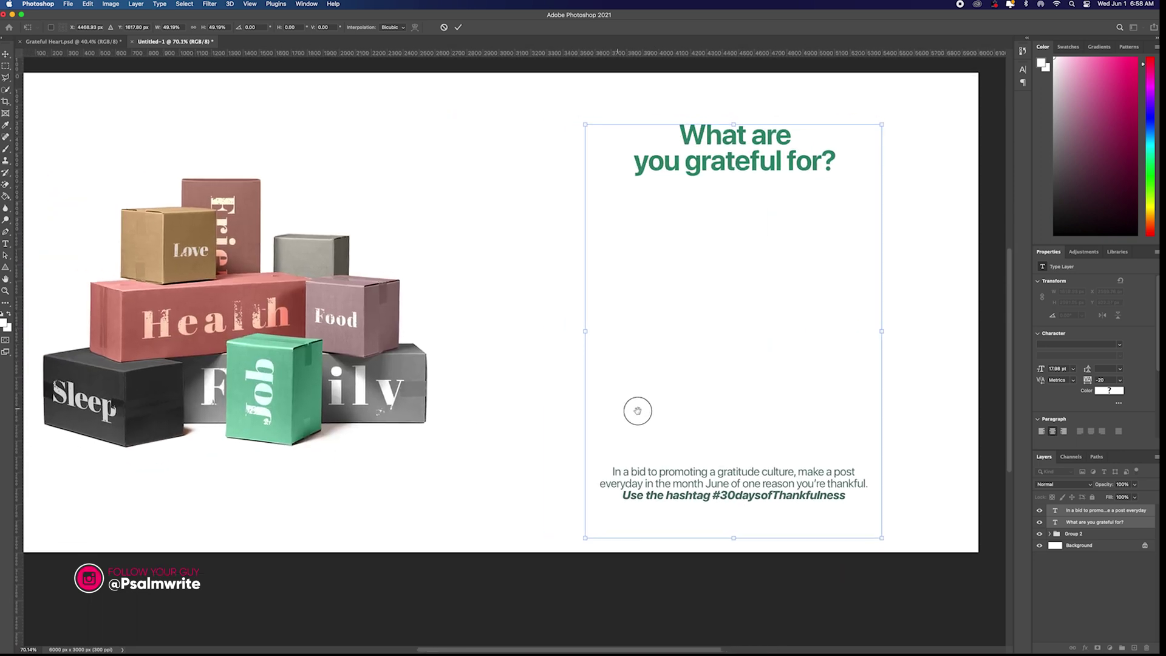
click(458, 28)
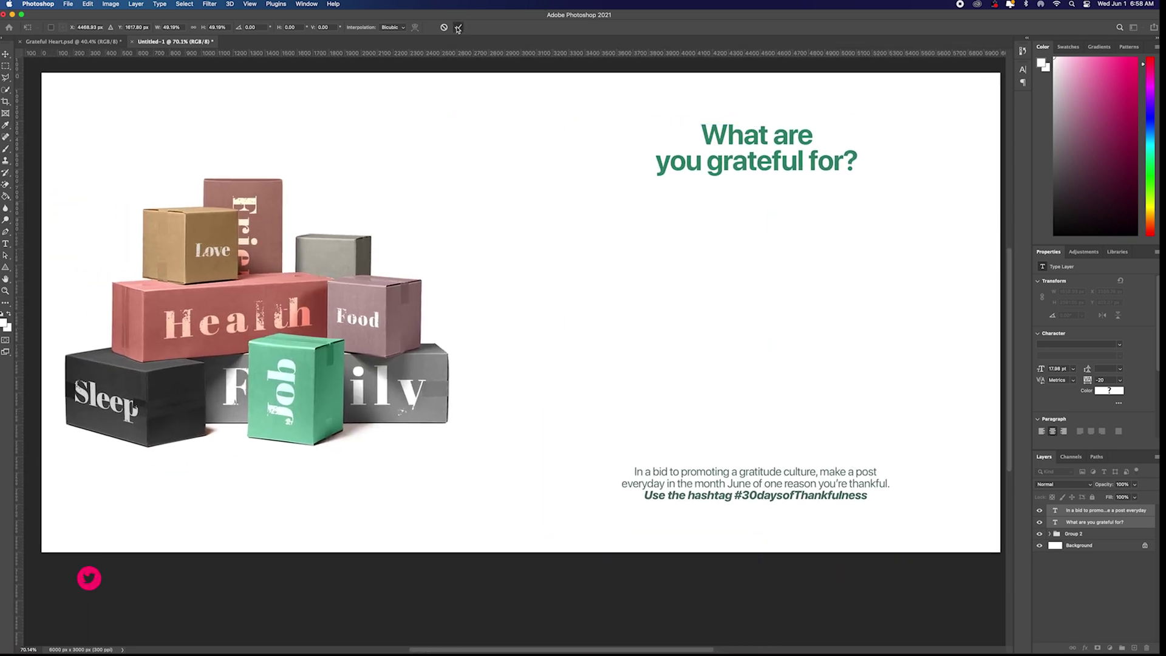
click(772, 305)
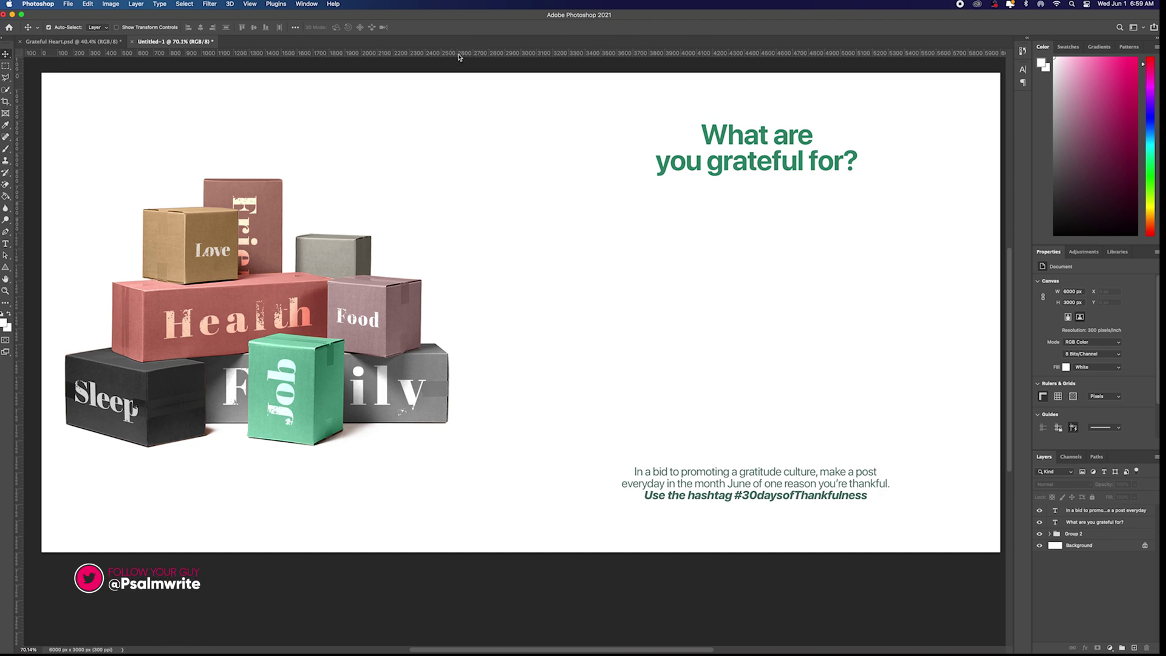
- Add horizontal and vertical guides through the centre of the canvas from the rulers
key(super+r)
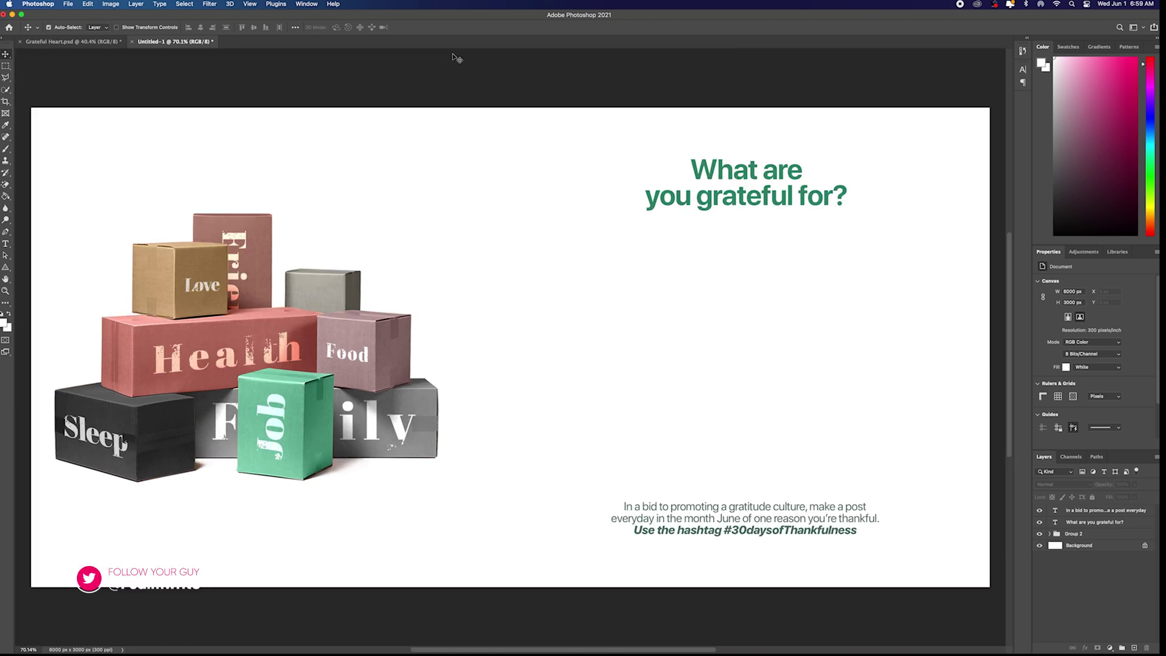
key(super+r)
drag(454, 54, 442, 351)
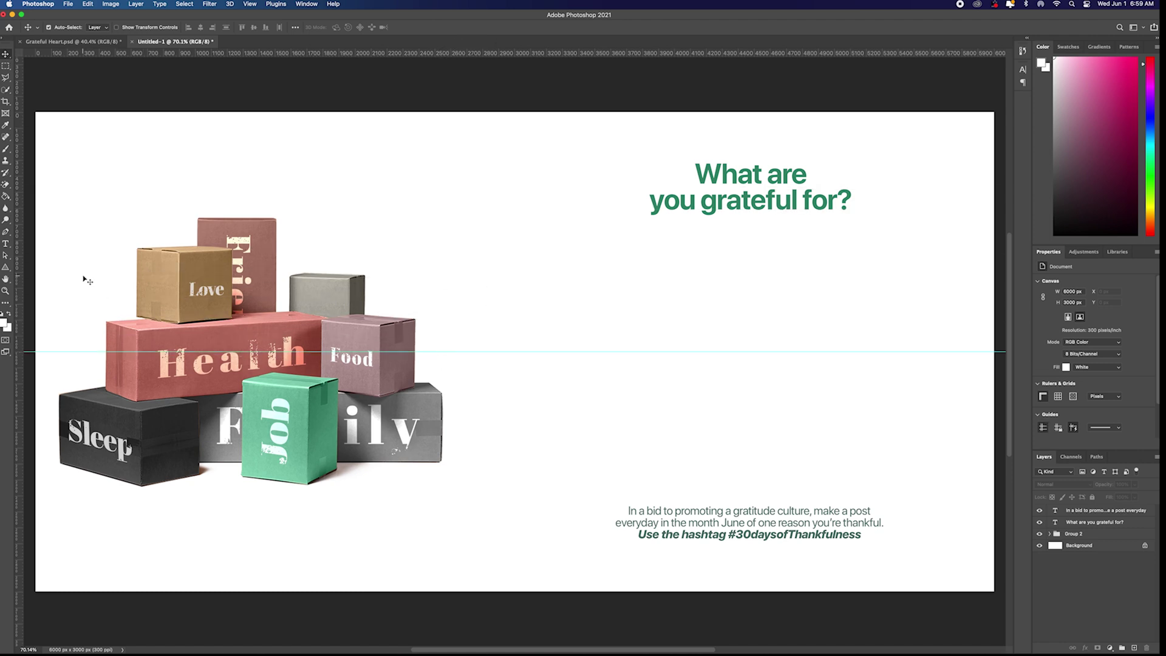
drag(18, 283, 517, 332)
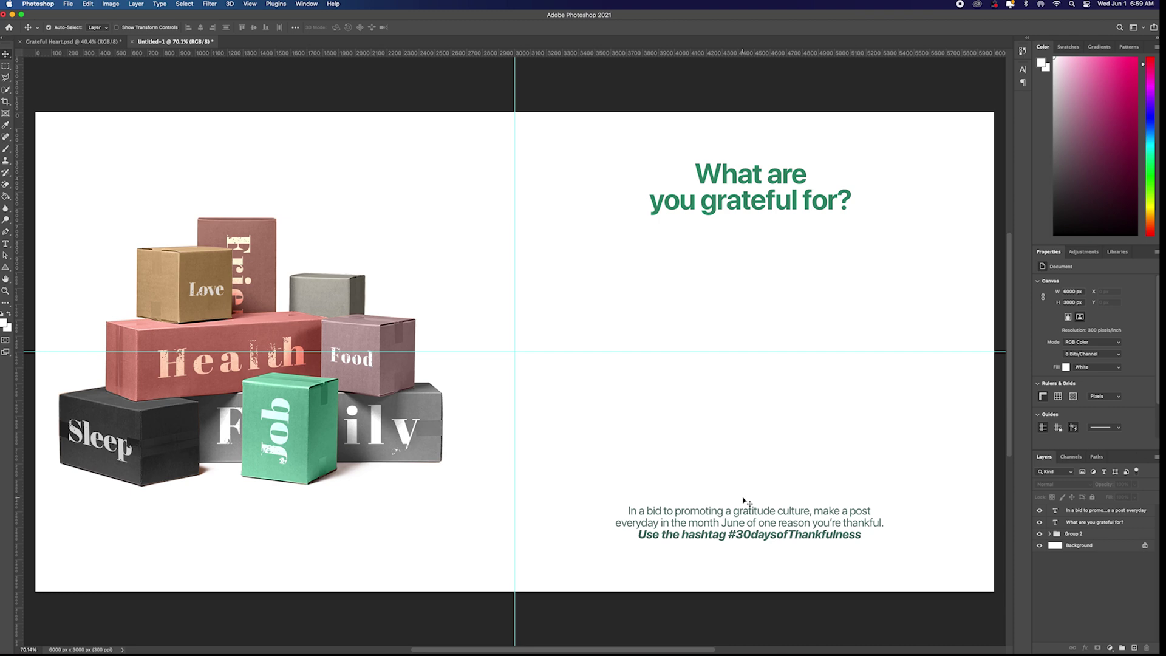
- Move the headline down to sit just above the body text, centred on the guides
drag(746, 523, 763, 394)
drag(754, 200, 759, 331)
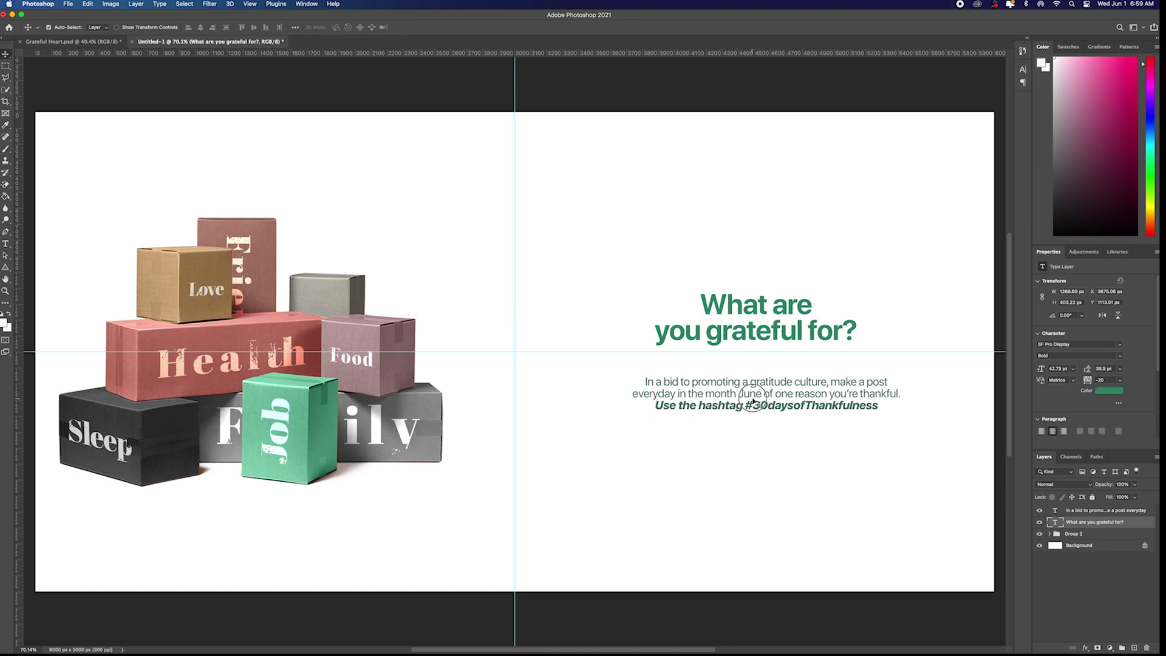
drag(751, 402, 756, 382)
drag(759, 328, 769, 329)
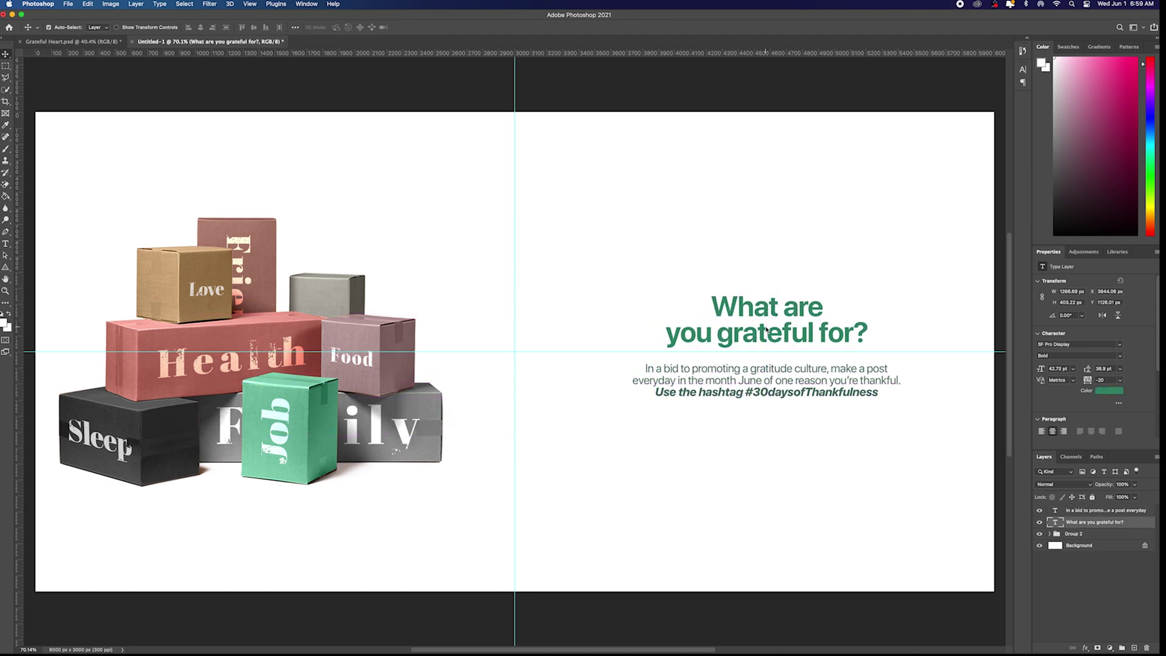
scroll(757, 337, down, 1)
scroll(757, 337, down, 4)
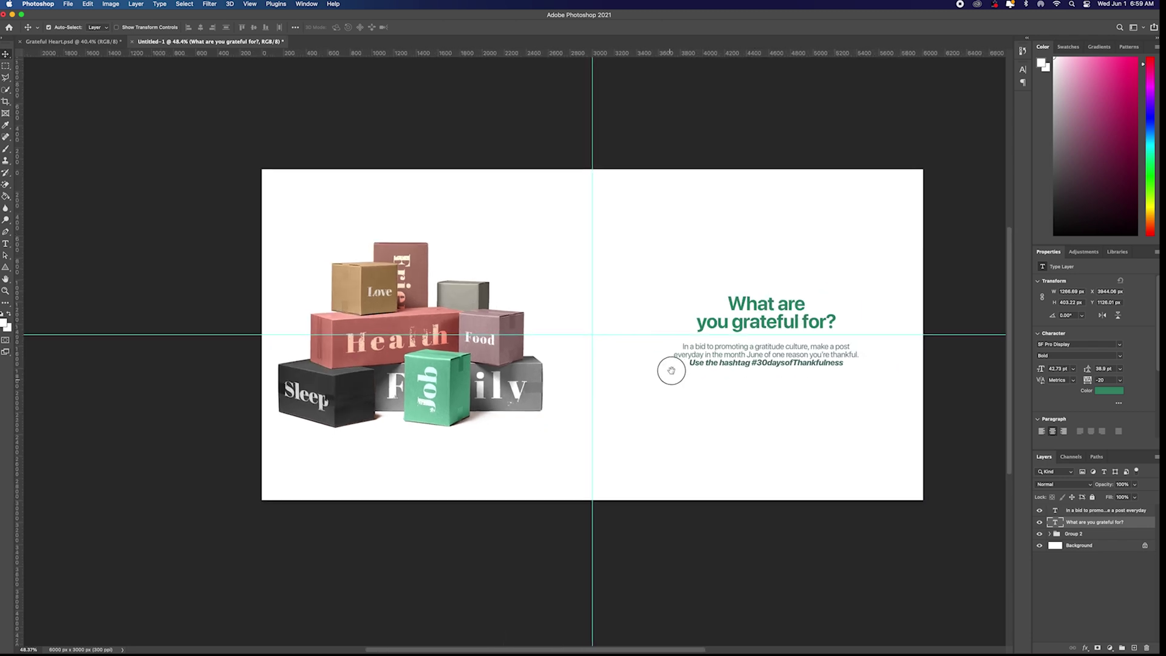
- Move the box stack group into the right half of the canvas
scroll(672, 365, down, 1)
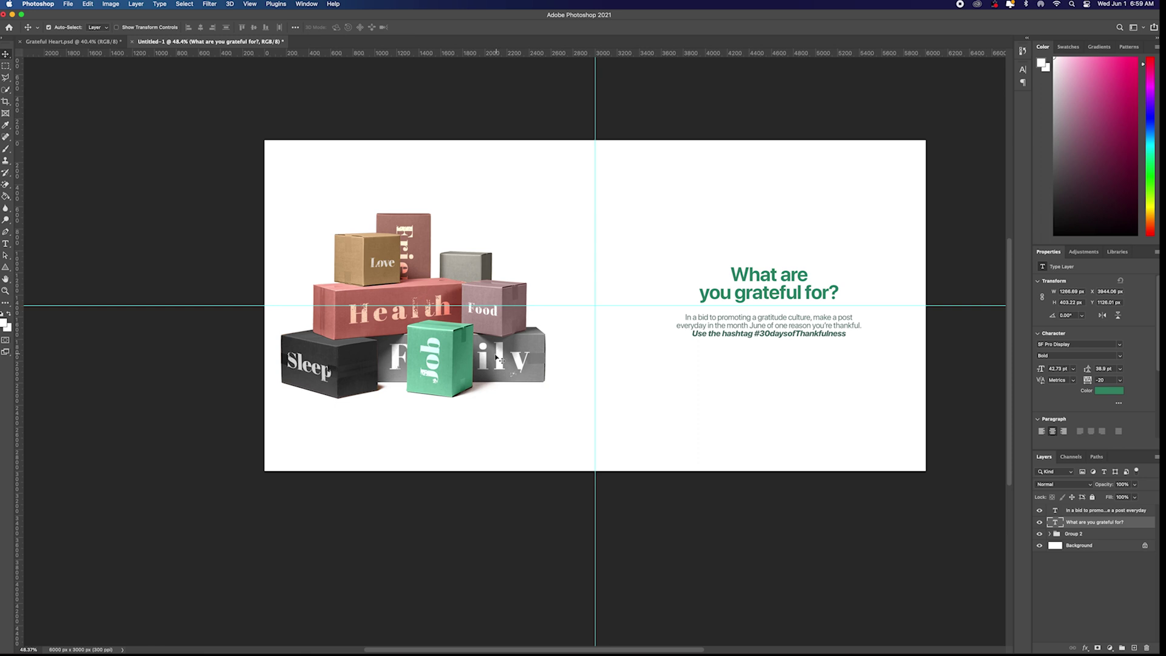
click(1074, 535)
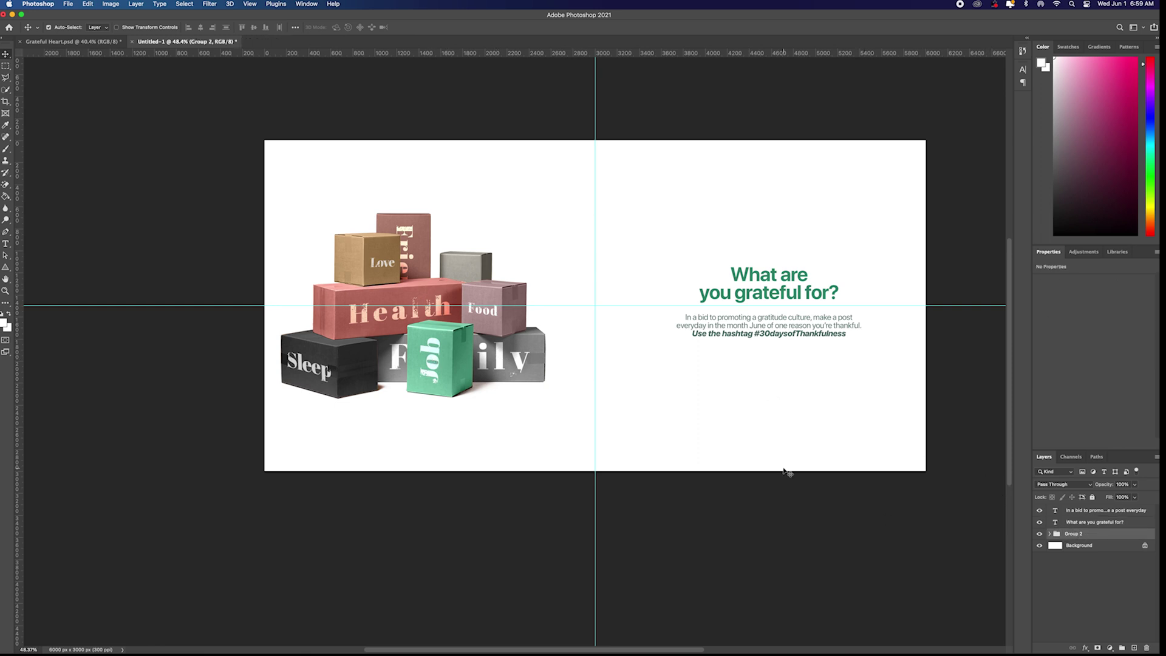
drag(517, 340, 535, 341)
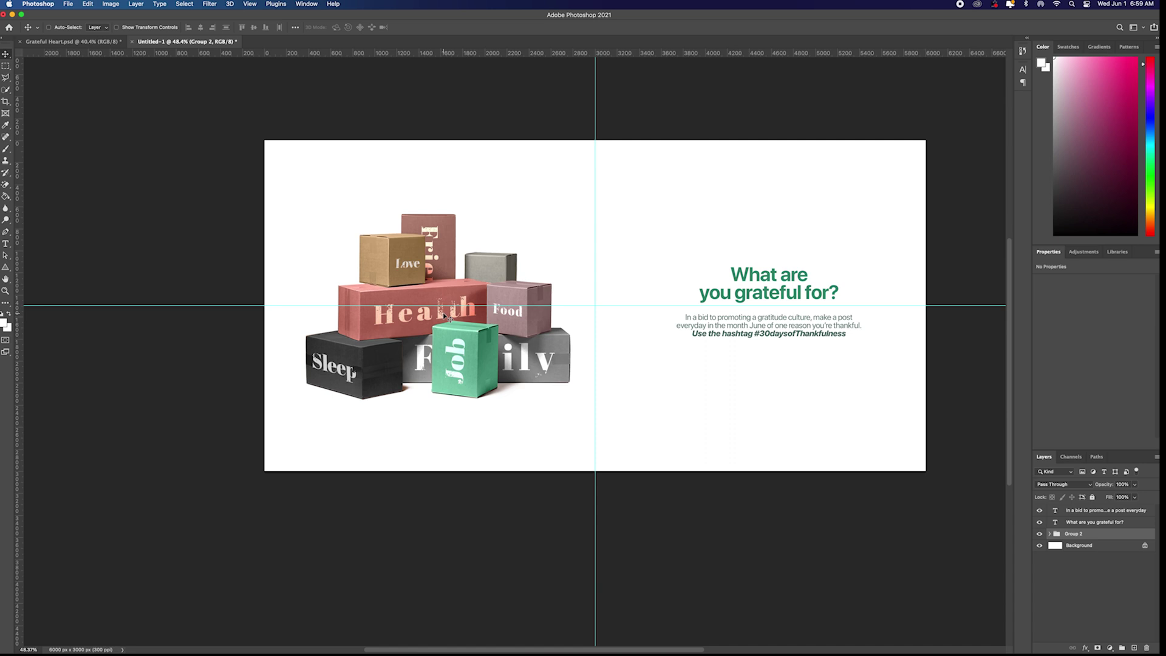
drag(446, 315, 771, 300)
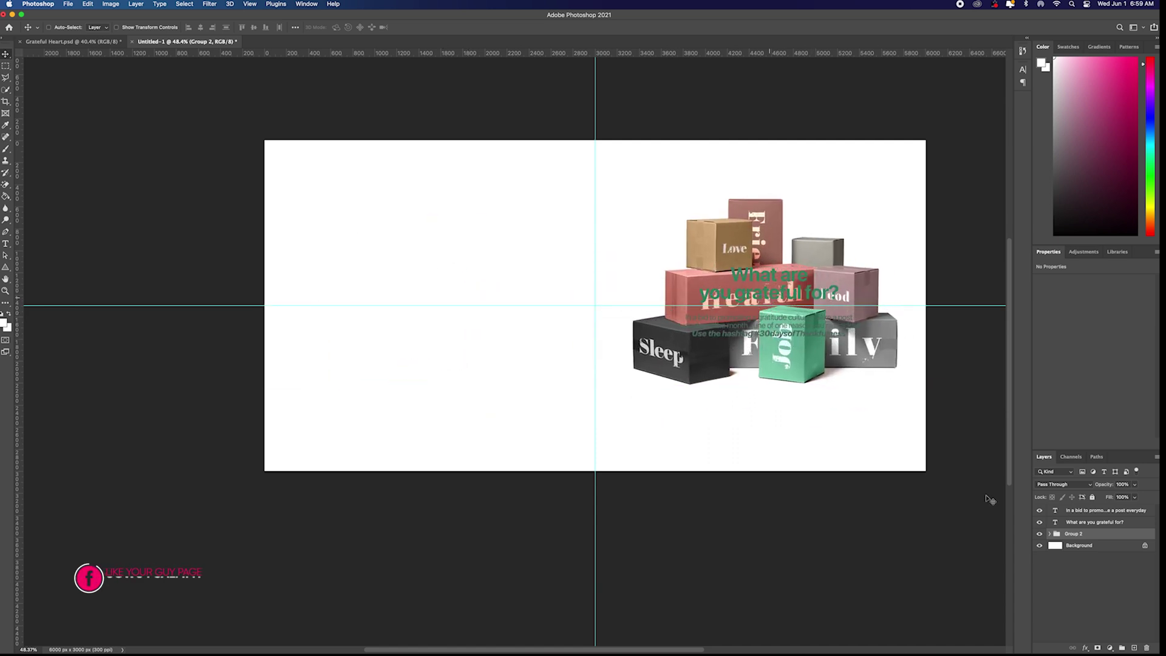
- Select both text layers and move the headline and body text into the left half
click(1078, 512)
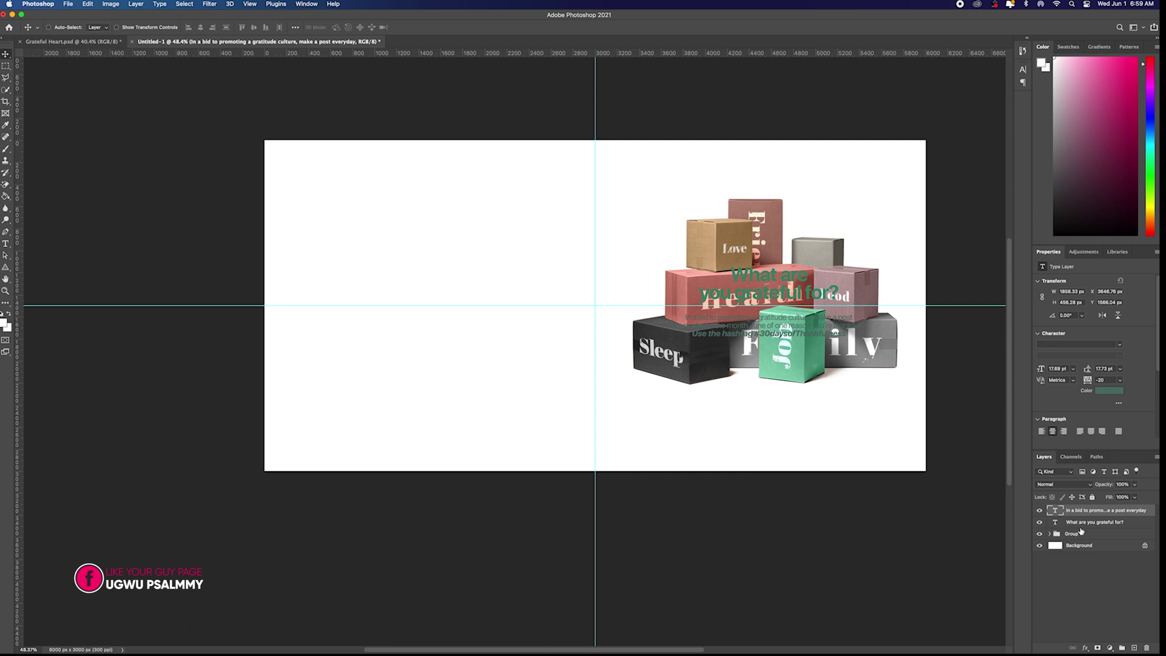
shift+click(1082, 524)
drag(792, 317, 454, 320)
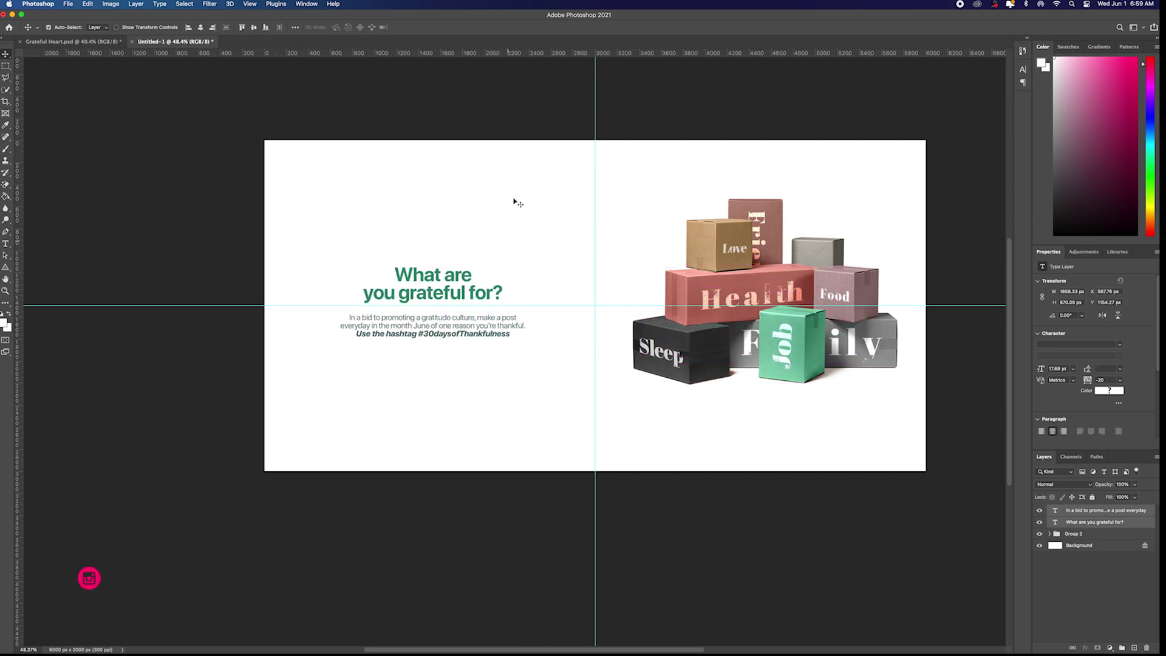